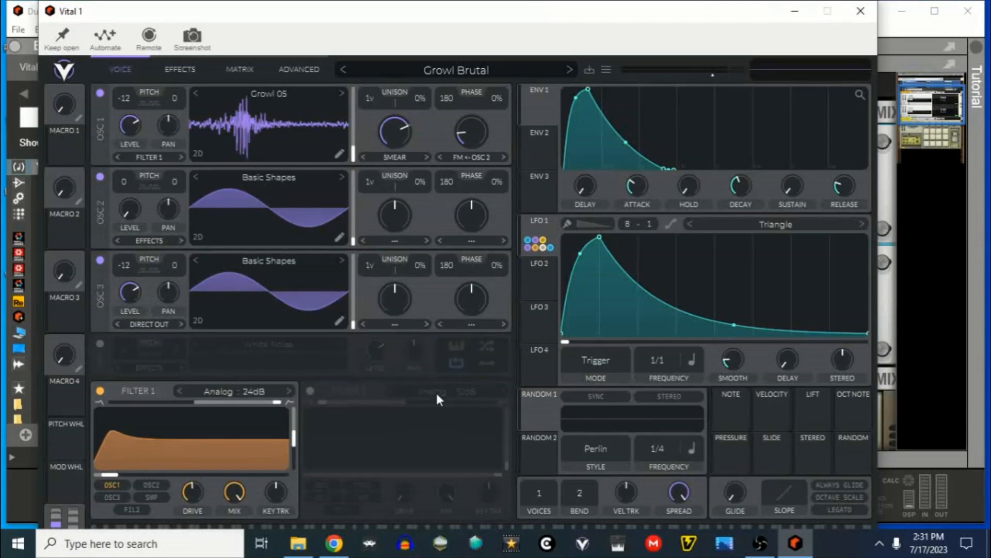
# - Inspect the OTT compressor settings, play the track briefly to hear the sound, and close the OTT window
pyautogui.click(795, 11)
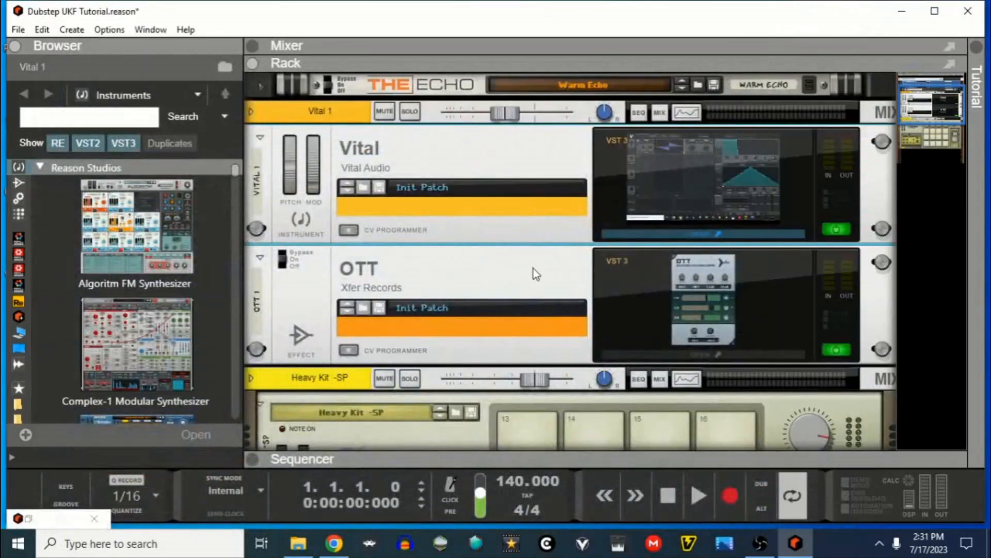
pyautogui.click(731, 355)
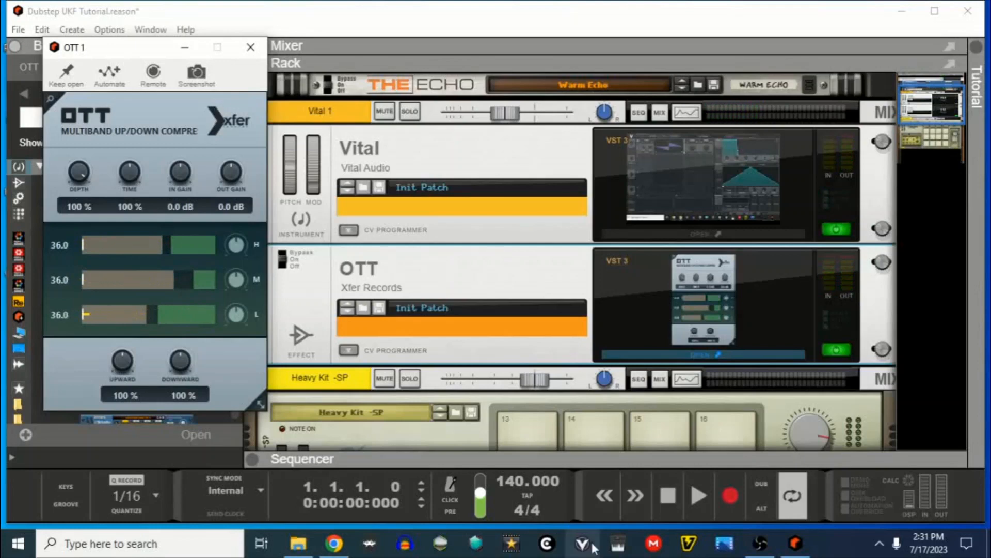
pyautogui.click(698, 495)
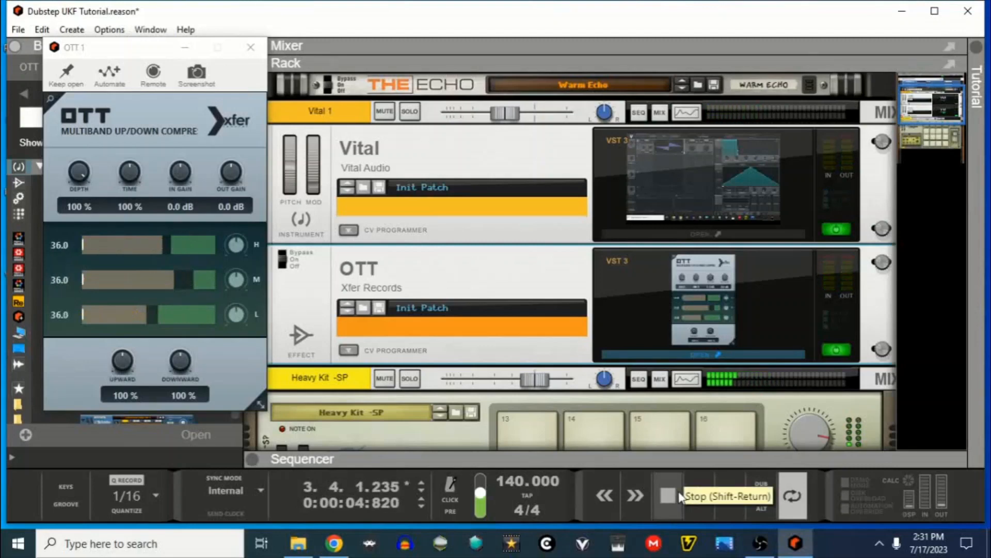
pyautogui.doubleClick(680, 510)
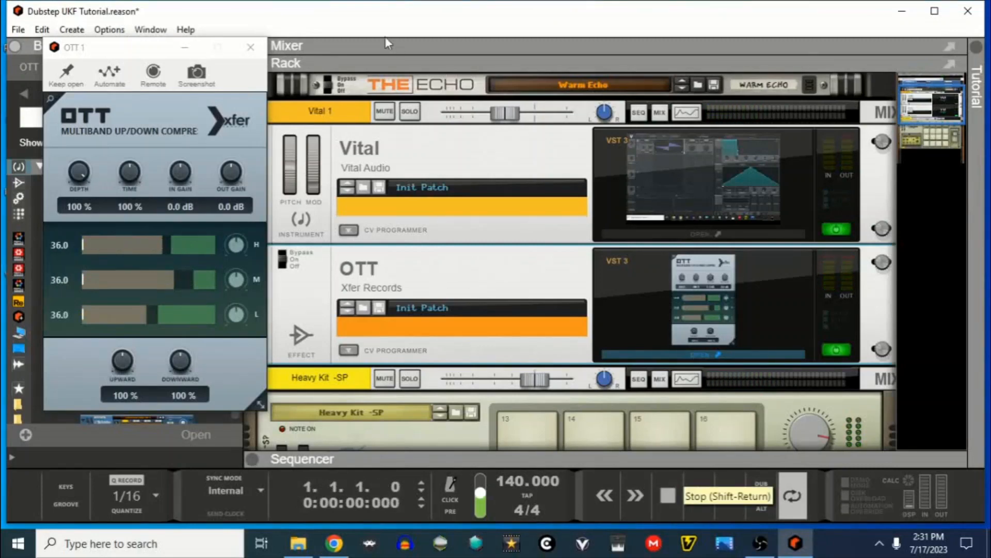
pyautogui.click(238, 49)
# - Reopen the Vital synth window and initialize its preset to start from a blank patch
pyautogui.click(715, 233)
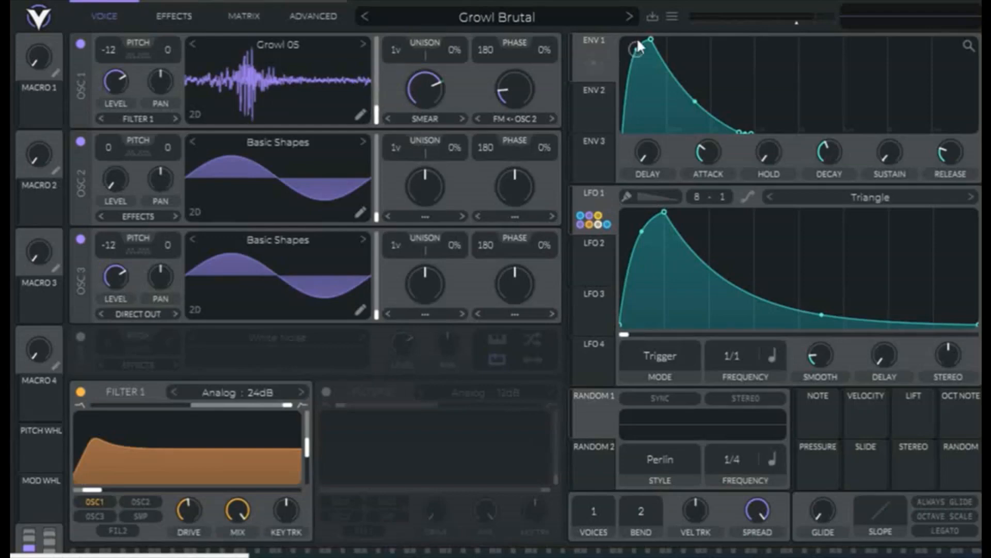
pyautogui.click(672, 17)
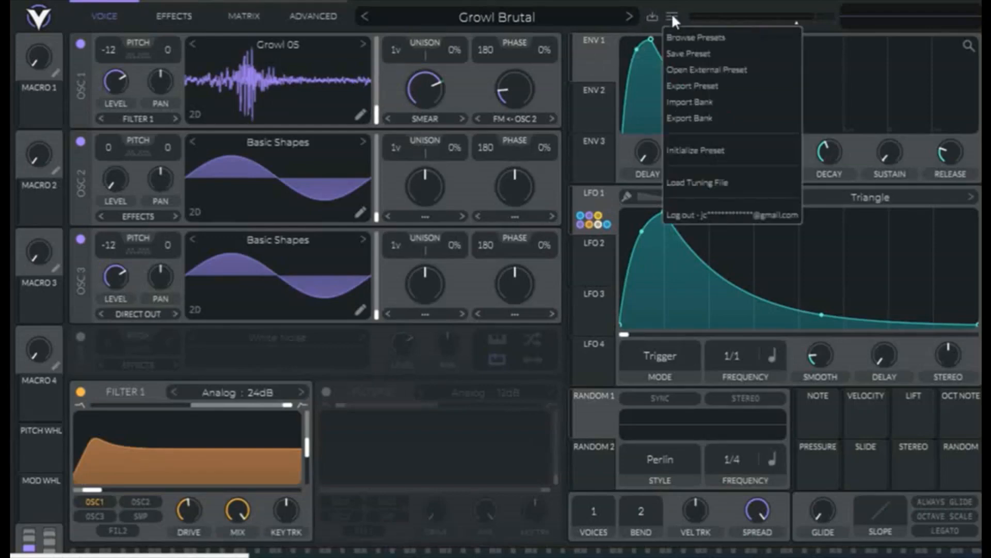
pyautogui.click(678, 149)
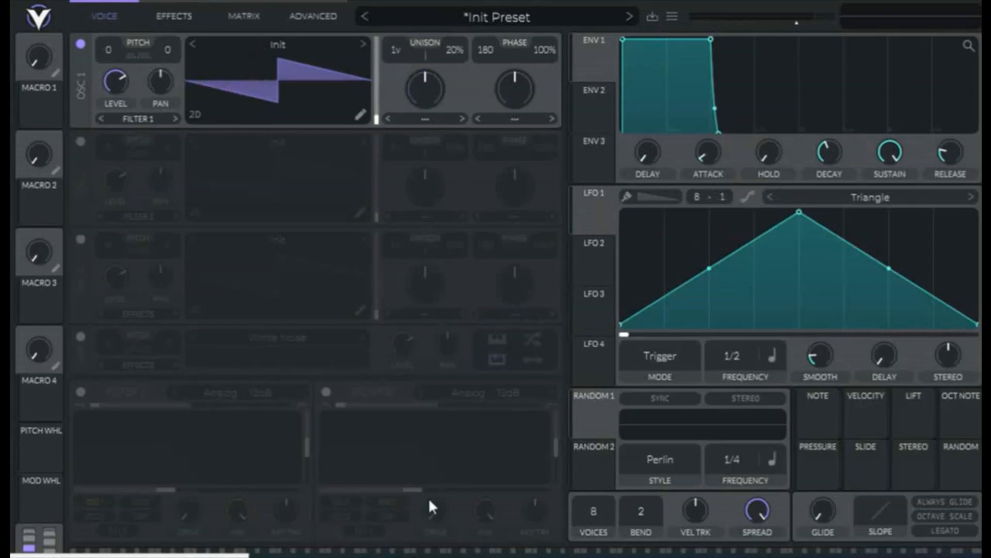
# - Load Growl 05.wav from the BVKER - Custom Wavetables Growl folder into oscillator 1 and put the file window away
pyautogui.click(313, 555)
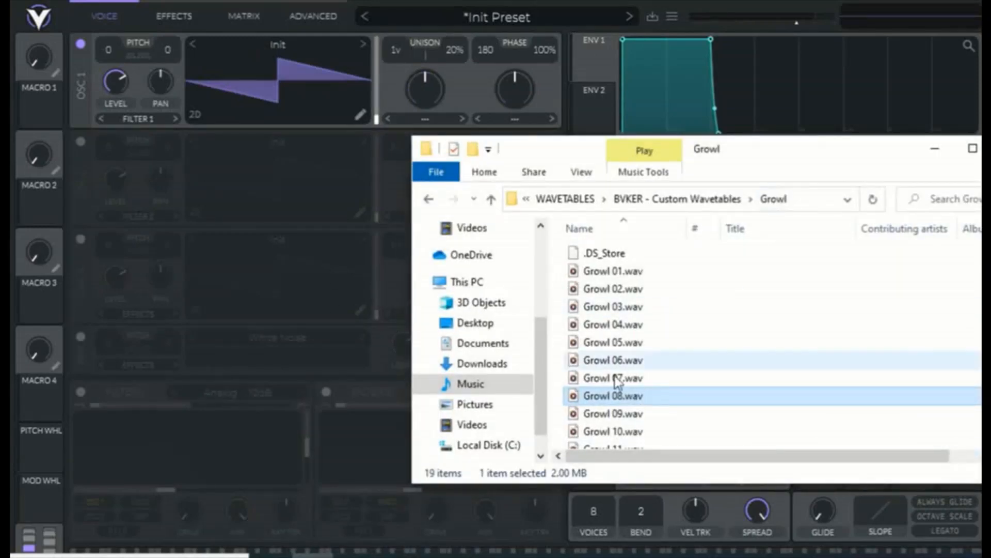
pyautogui.moveTo(618, 343); pyautogui.dragTo(277, 57)
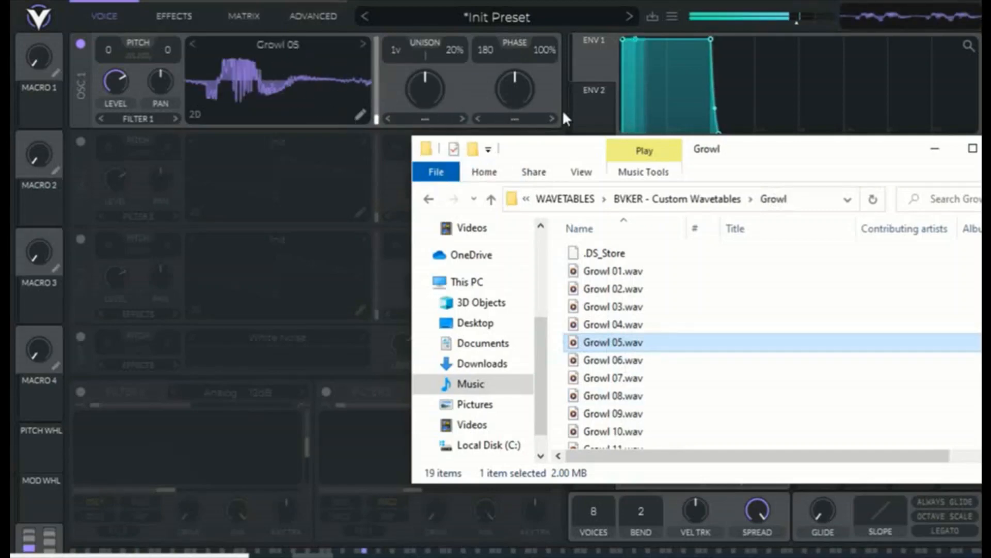
pyautogui.click(934, 148)
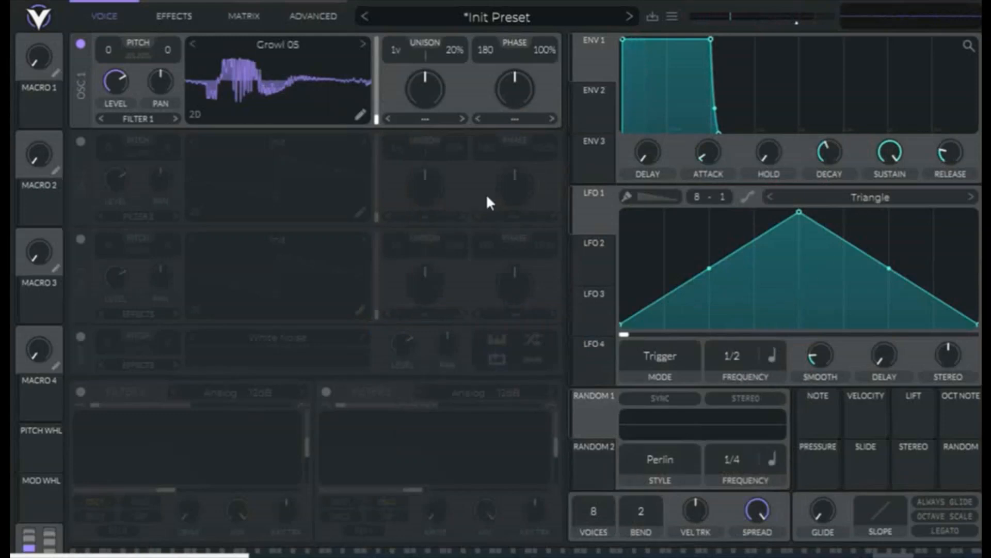
# - Transpose oscillator 1 to -12 and set its unison detune and phase randomization to 0%
pyautogui.moveTo(109, 48); pyautogui.dragTo(84, 135)
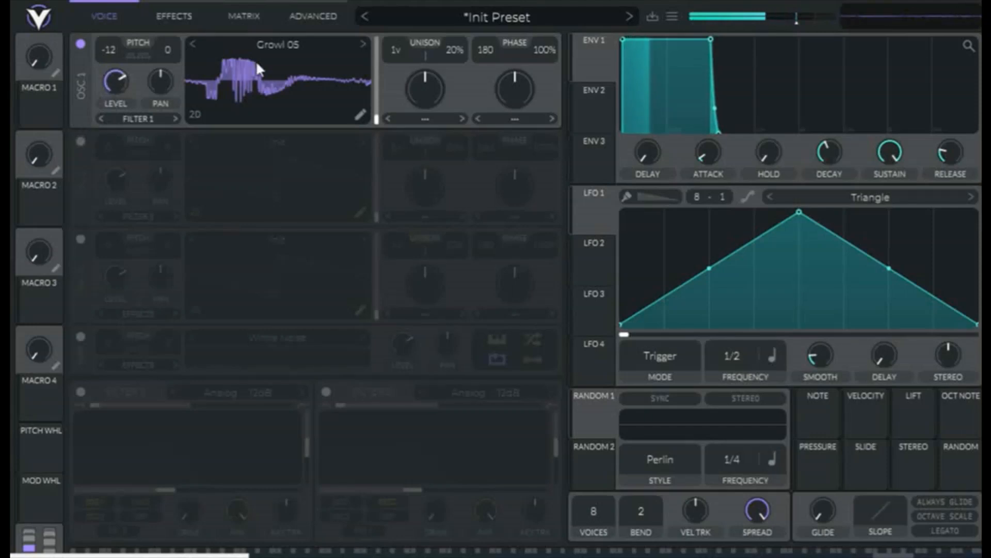
pyautogui.moveTo(447, 50); pyautogui.dragTo(440, 260)
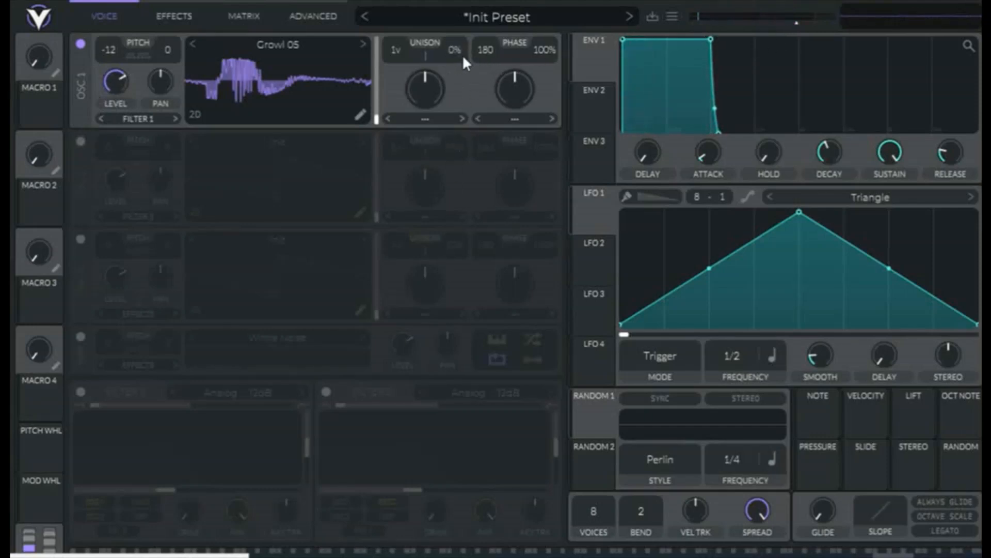
pyautogui.moveTo(454, 47); pyautogui.dragTo(402, 5)
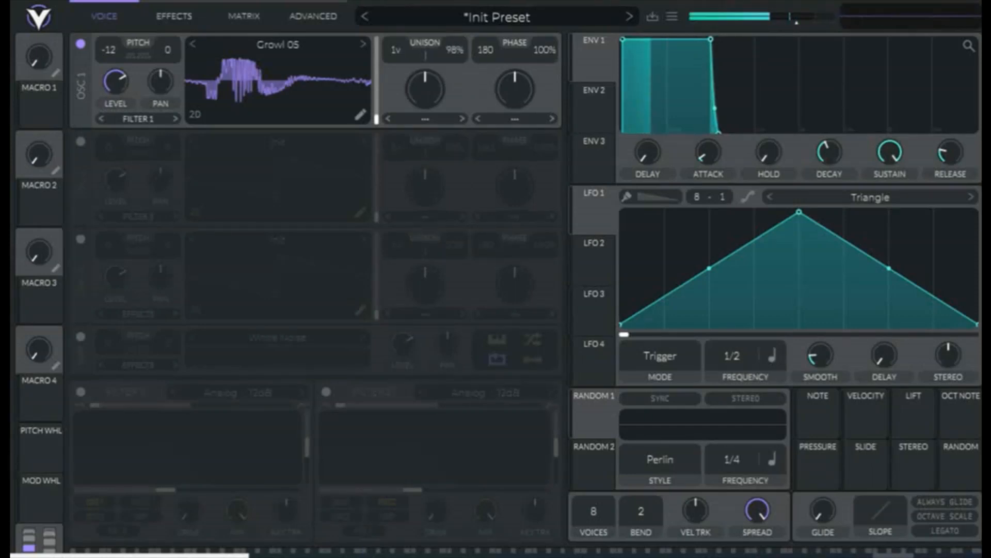
pyautogui.doubleClick(459, 45)
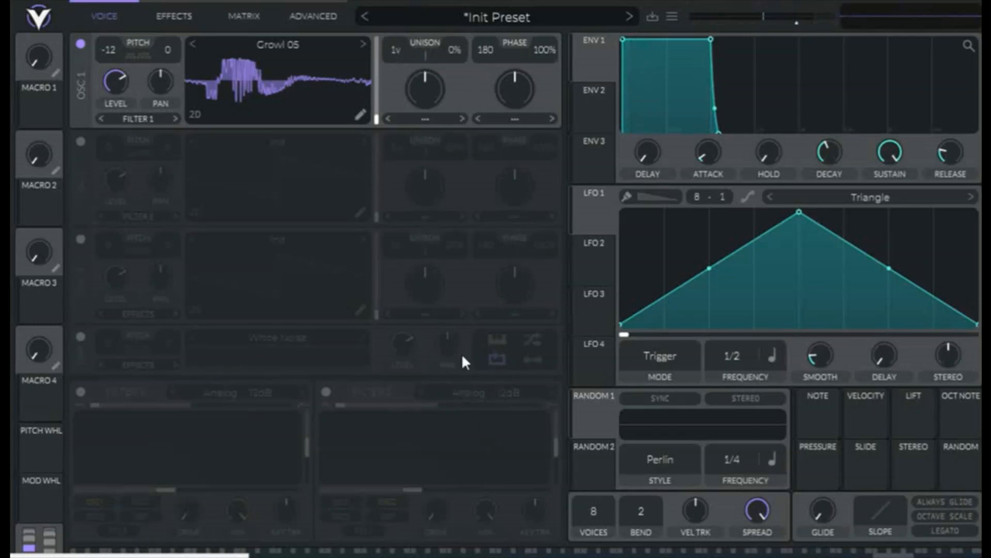
pyautogui.doubleClick(545, 50)
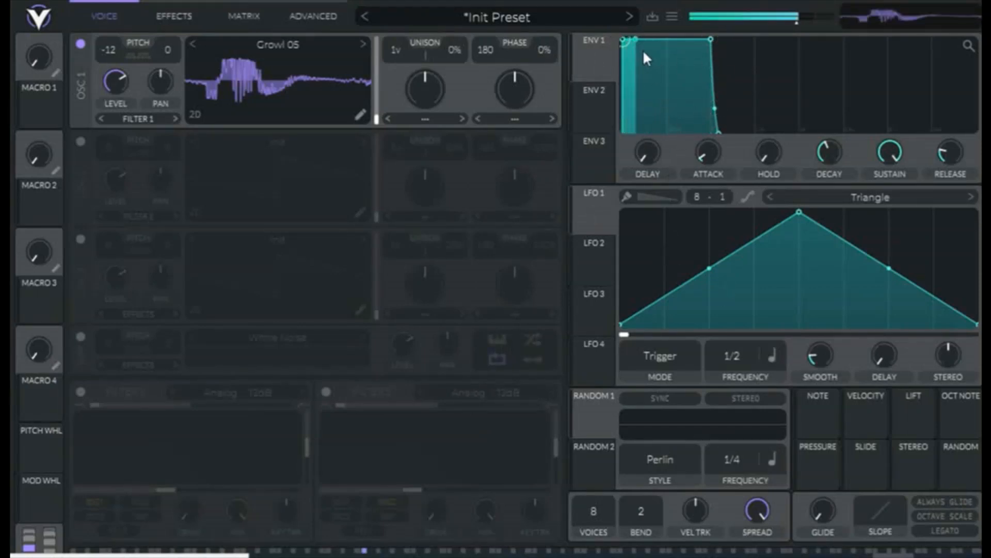
# - Shape envelope 1 with a short, upward-curved attack and a decay that falls to zero sustain
pyautogui.moveTo(623, 39); pyautogui.dragTo(655, 40)
pyautogui.moveTo(745, 39); pyautogui.dragTo(711, 143)
pyautogui.moveTo(641, 76); pyautogui.dragTo(640, 51)
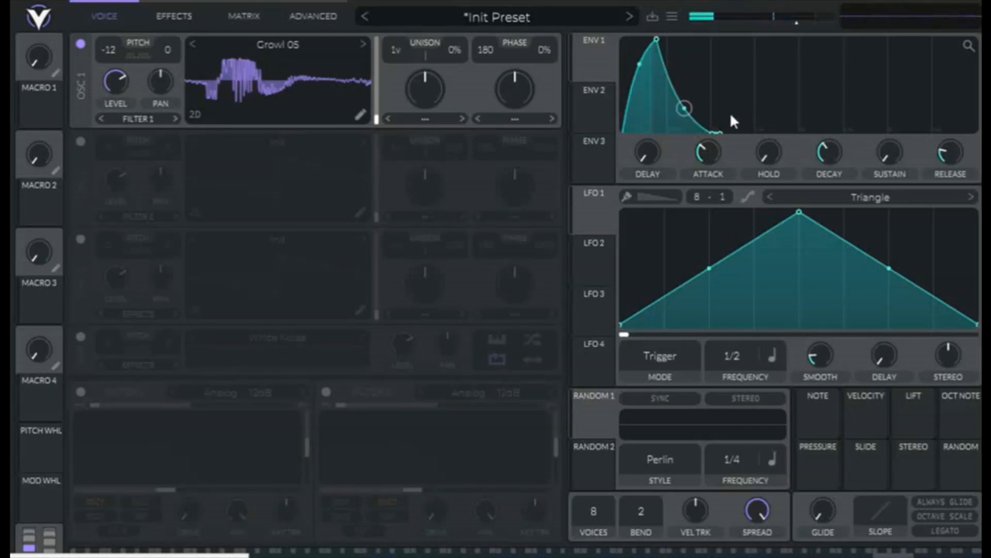
# - Reshape LFO 1 with its peak one grid division in, a convex rise and a long, steeply curved fall
pyautogui.moveTo(800, 211); pyautogui.dragTo(665, 211)
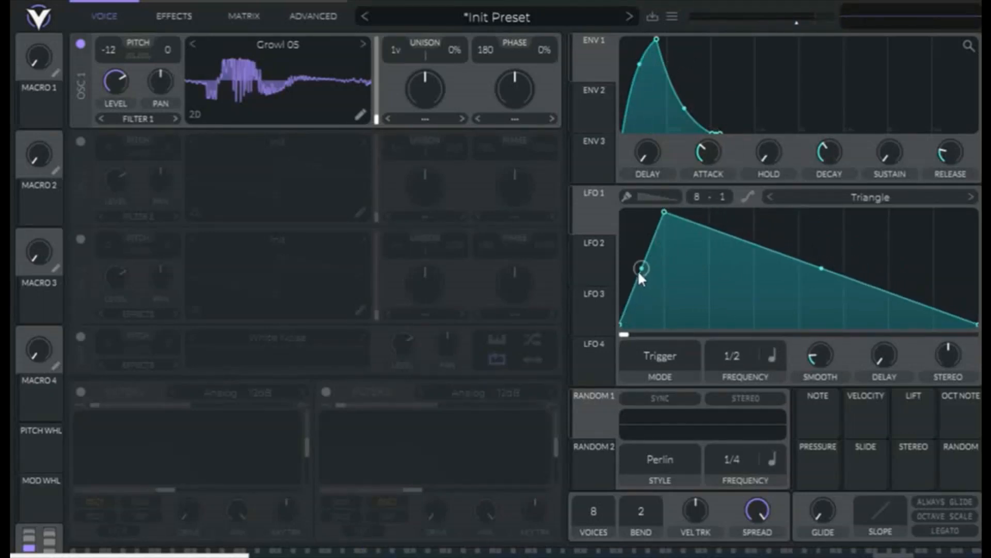
pyautogui.moveTo(639, 273); pyautogui.dragTo(650, 243)
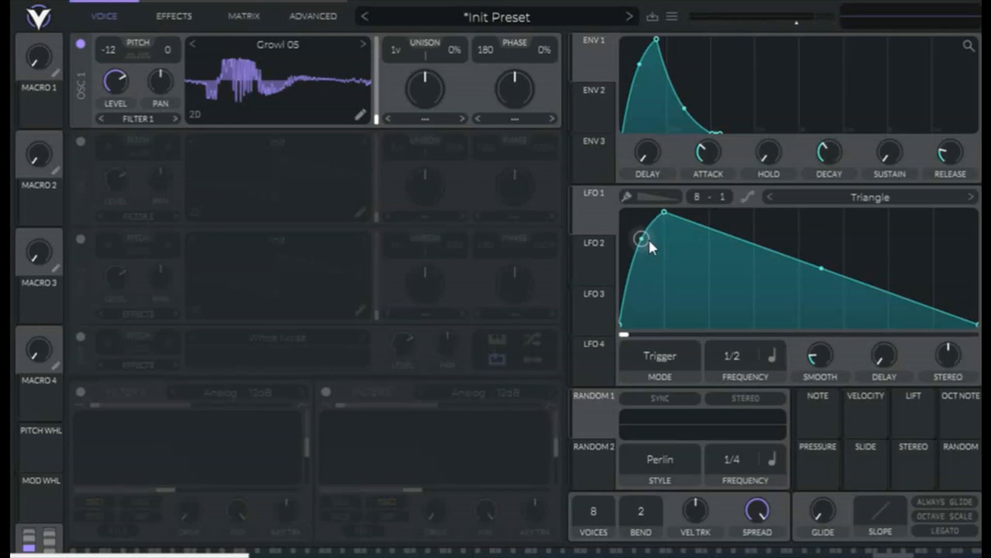
pyautogui.moveTo(825, 268); pyautogui.dragTo(794, 340)
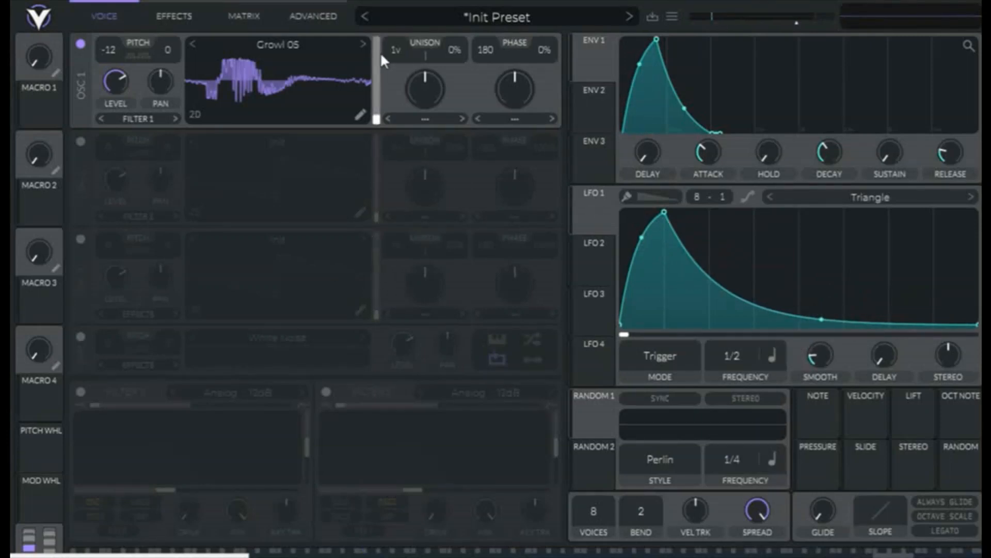
# - Set oscillator 1's wavetable frame position to about 25
pyautogui.moveTo(379, 123)
pyautogui.moveTo(379, 122); pyautogui.dragTo(384, 109)
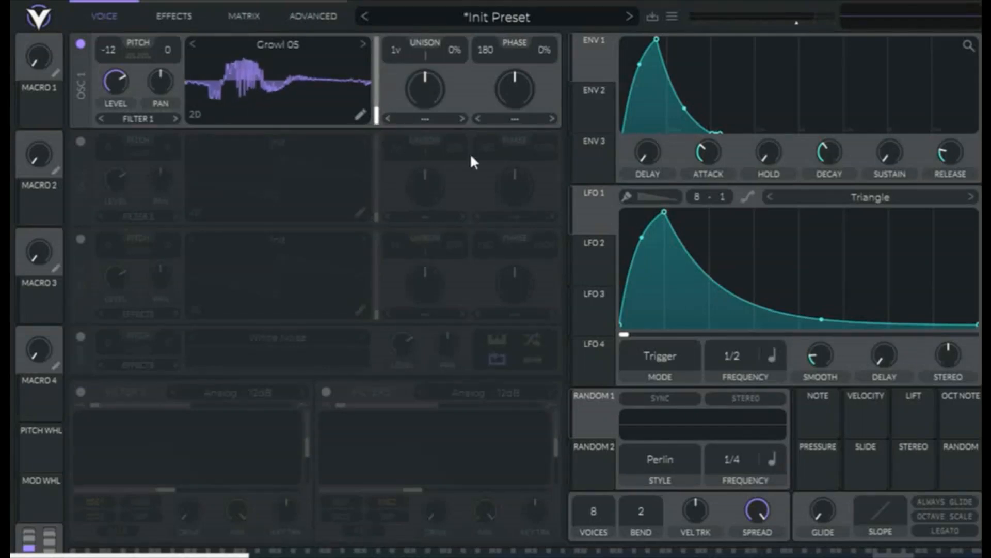
pyautogui.rightClick(377, 118)
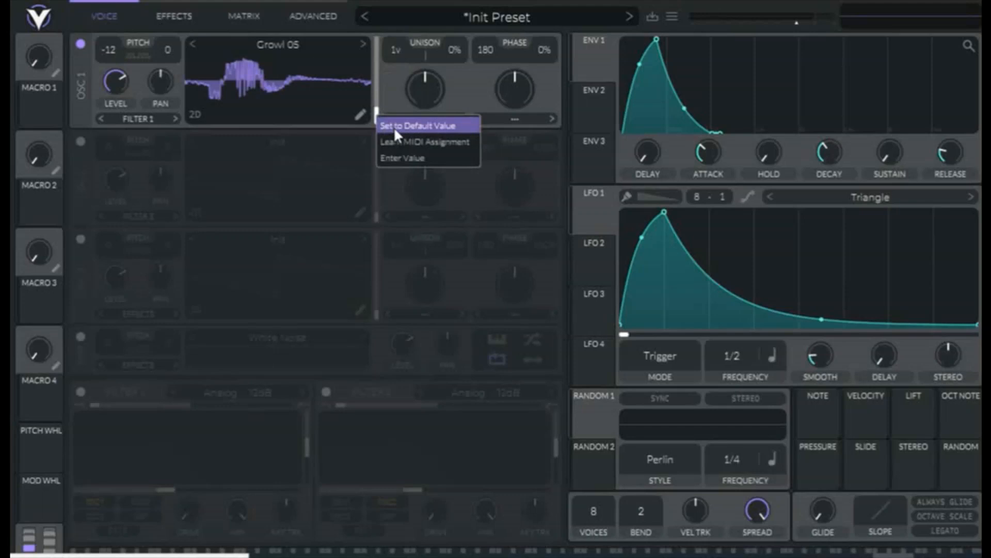
pyautogui.click(413, 154)
pyautogui.write('25')
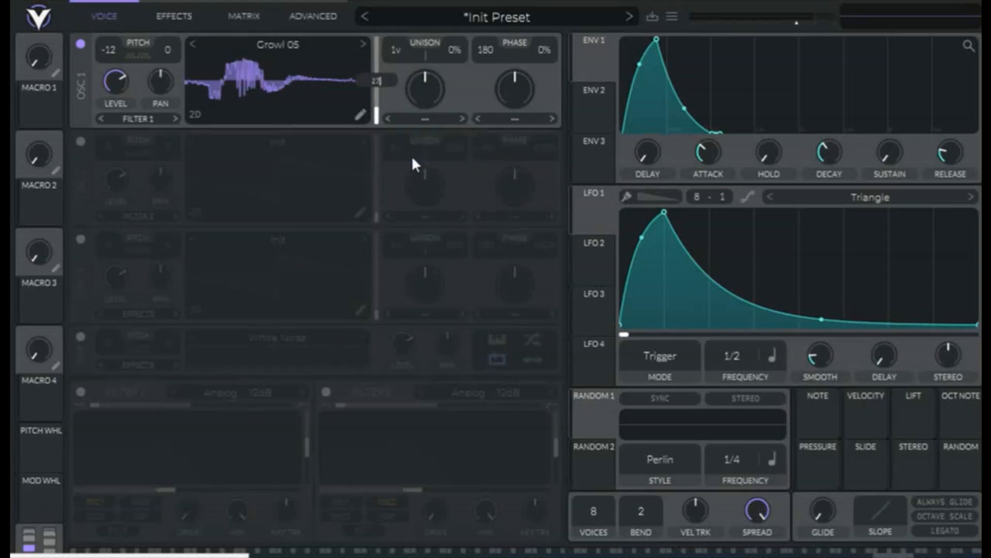
pyautogui.press('Return')
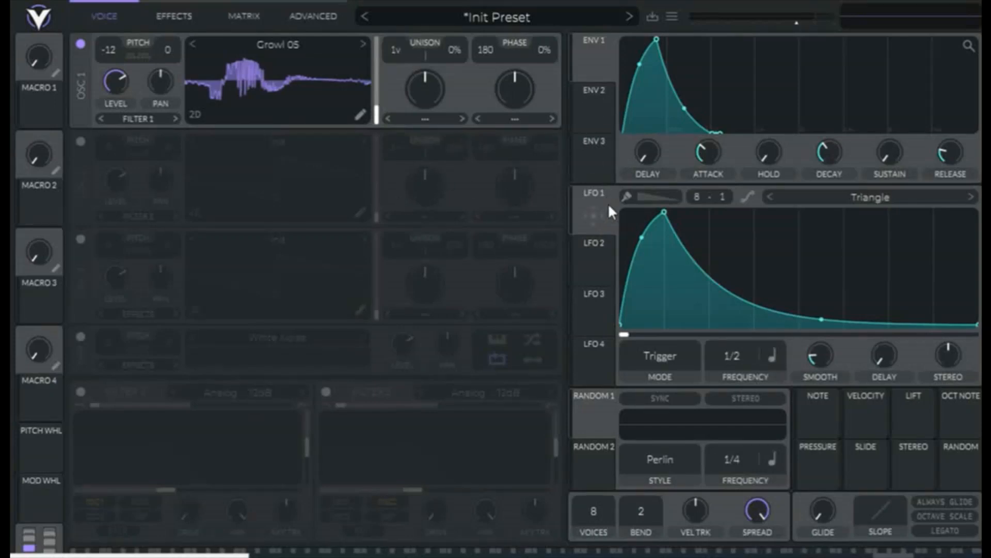
# - Modulate oscillator 1's wavetable position with LFO 1 and set the modulation amount to 94
pyautogui.moveTo(608, 203); pyautogui.dragTo(368, 110)
pyautogui.rightClick(360, 81)
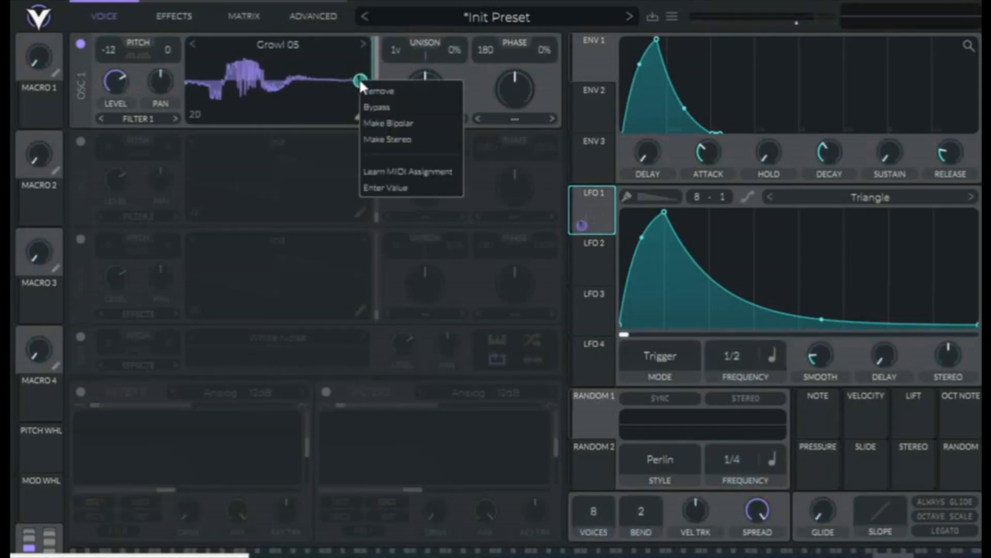
pyautogui.click(398, 185)
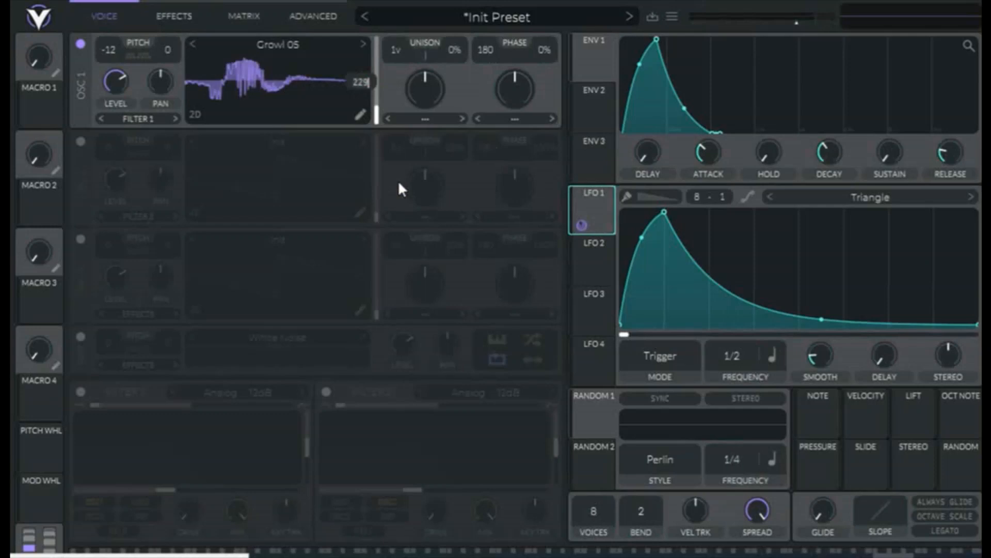
pyautogui.press('BackSpace')
pyautogui.press('BackSpace')
pyautogui.press('BackSpace')
pyautogui.write('94')
pyautogui.press('Return')
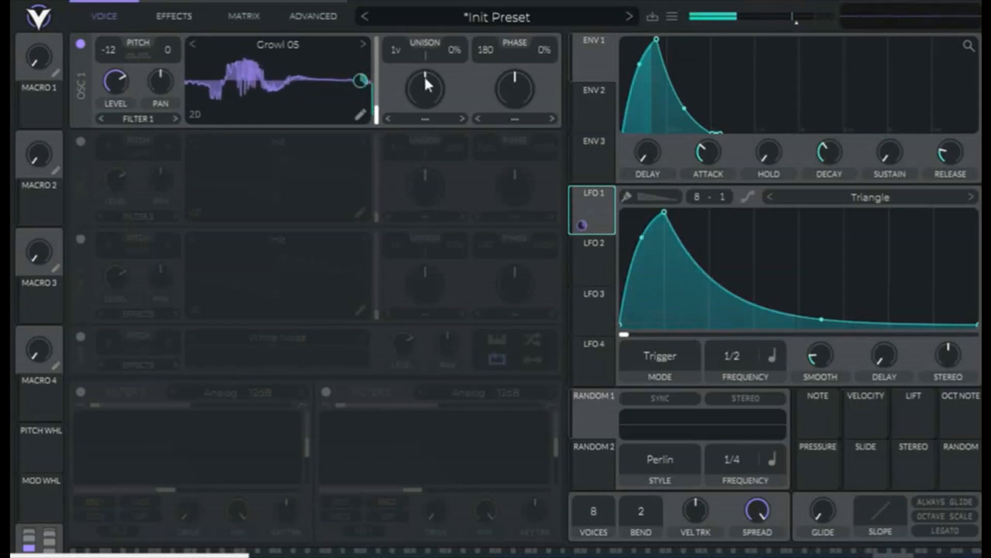
# - Set oscillator 1's spectral morph to Smear and raise its amount to nearly three quarters
pyautogui.click(430, 118)
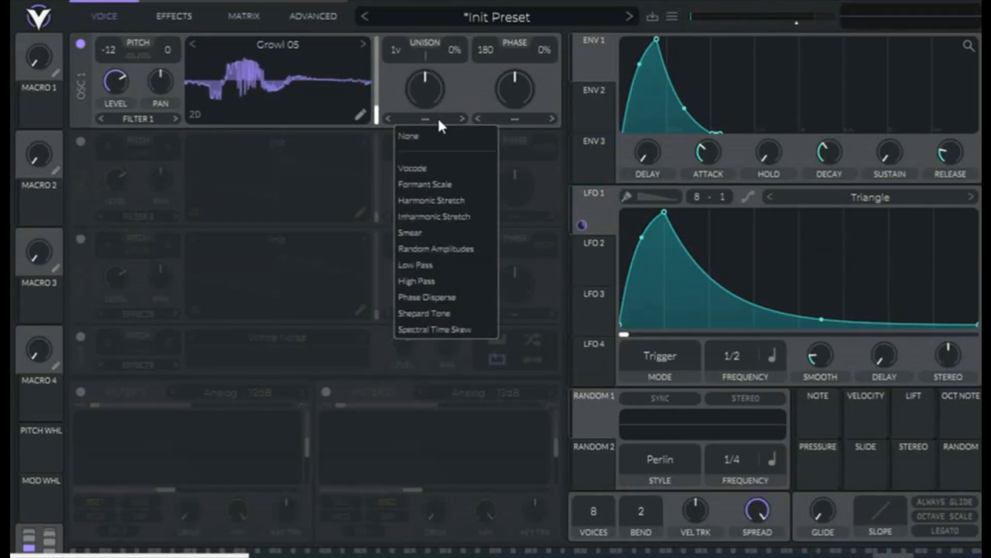
pyautogui.click(431, 232)
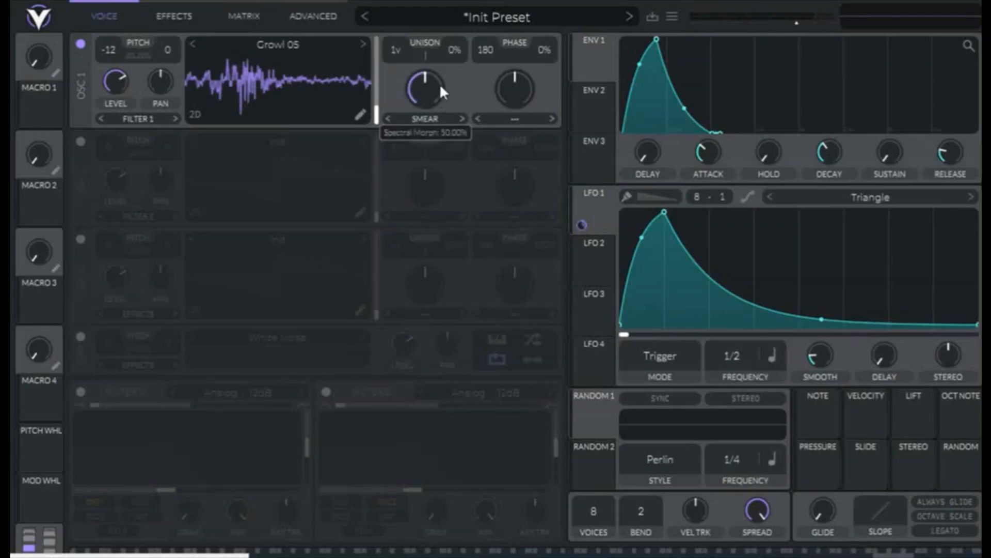
pyautogui.moveTo(439, 83); pyautogui.dragTo(450, 69)
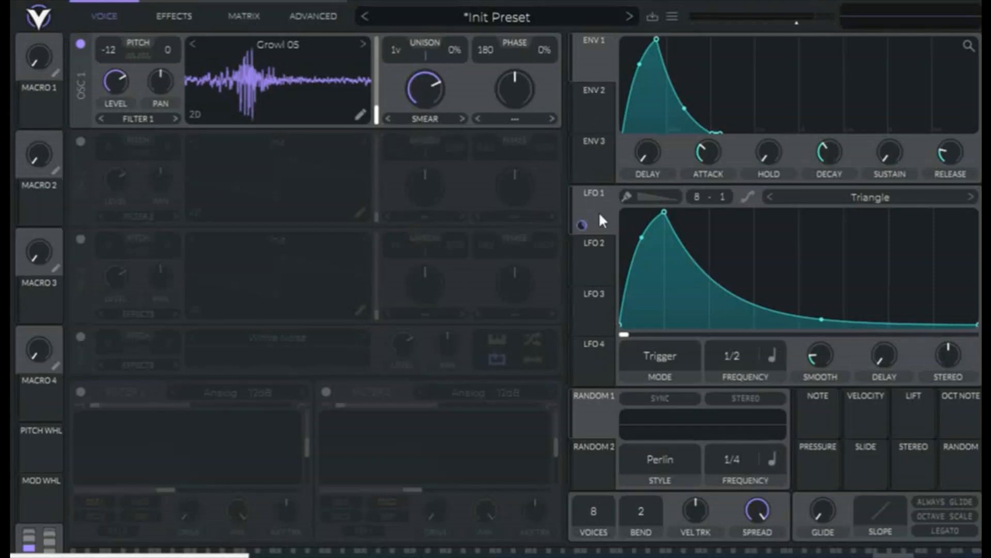
# - Modulate oscillator 1's Smear amount with LFO 1 at a modulation amount of roughly 0.7
pyautogui.moveTo(582, 226); pyautogui.dragTo(429, 101)
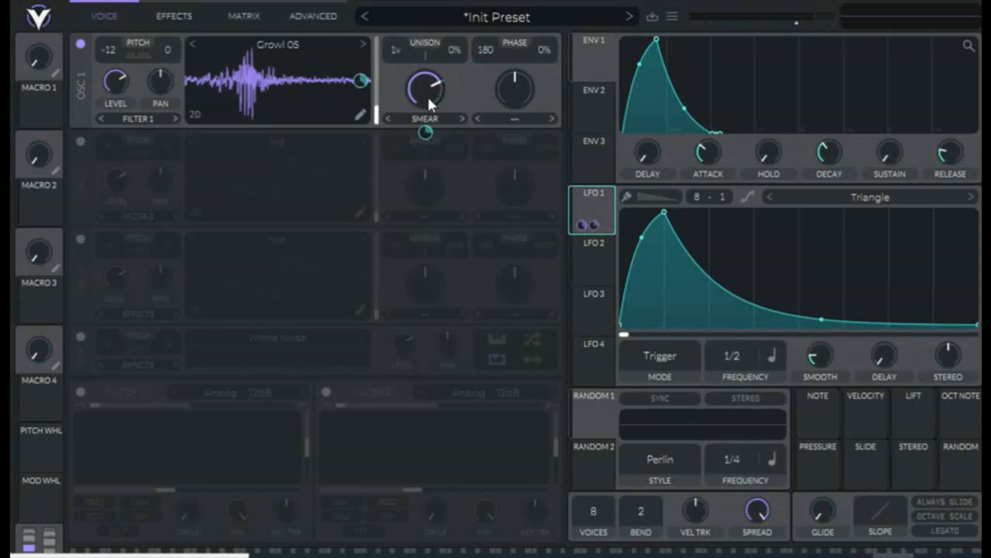
pyautogui.rightClick(425, 132)
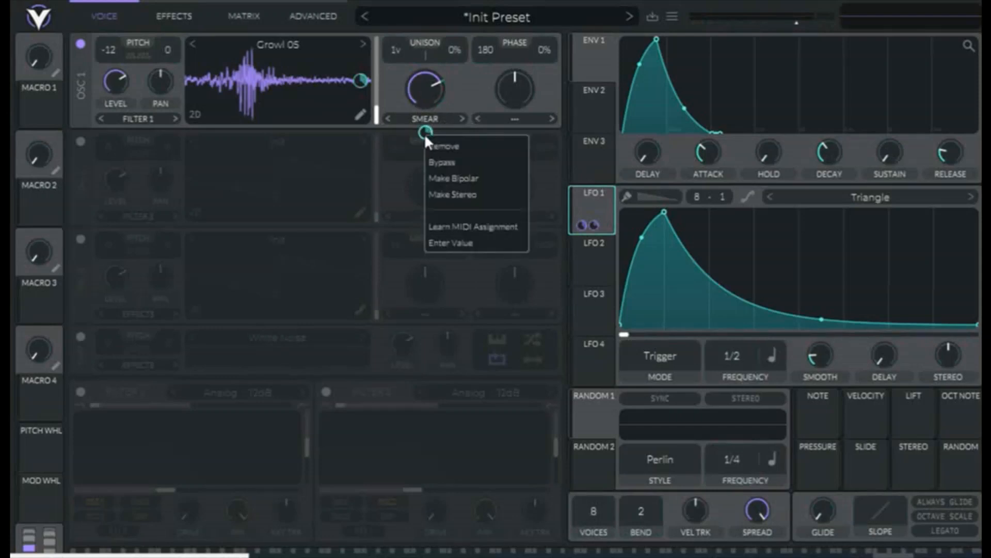
pyautogui.click(464, 239)
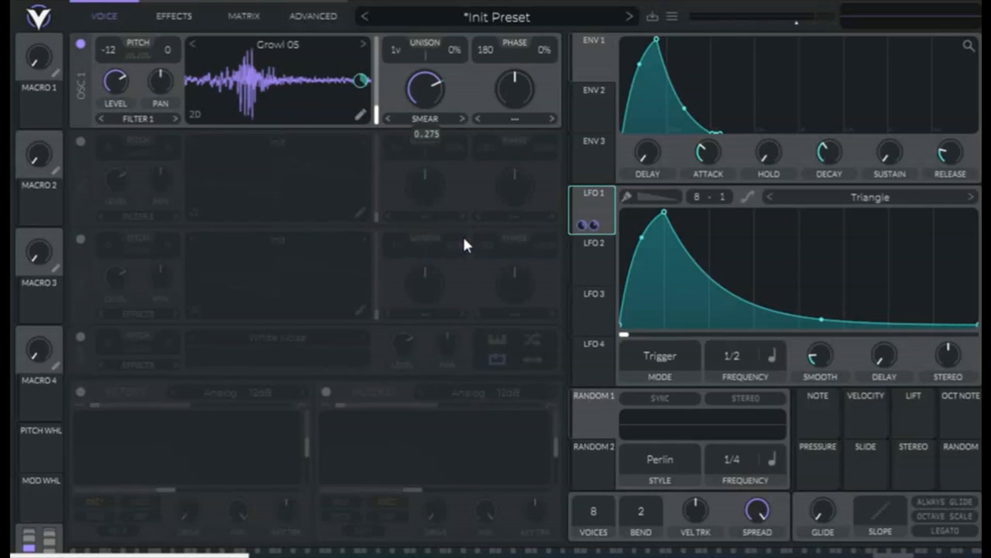
pyautogui.write('-71')
pyautogui.press('Return')
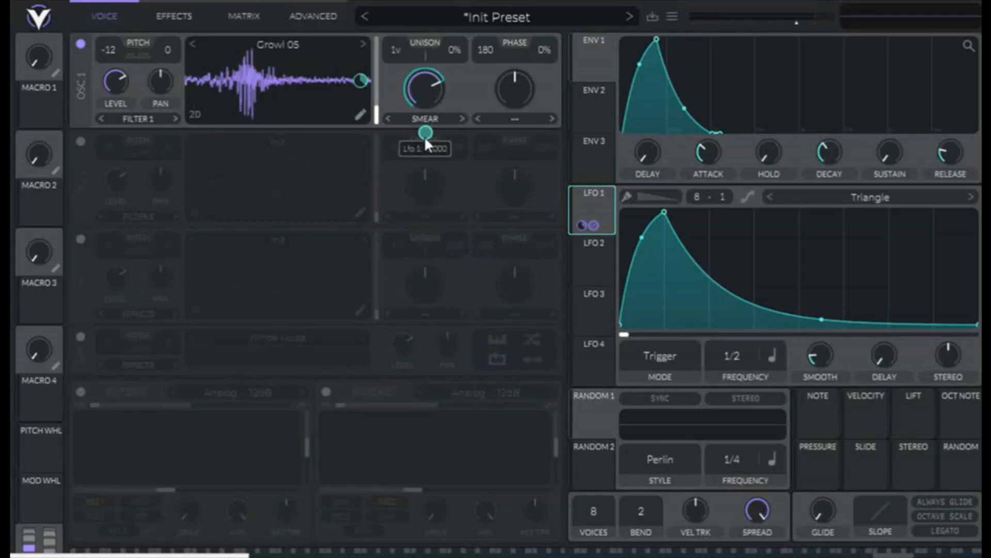
pyautogui.moveTo(425, 132)
pyautogui.mouseDown()
pyautogui.moveTo(435, 114)
pyautogui.moveTo(426, 137)
pyautogui.mouseUp()
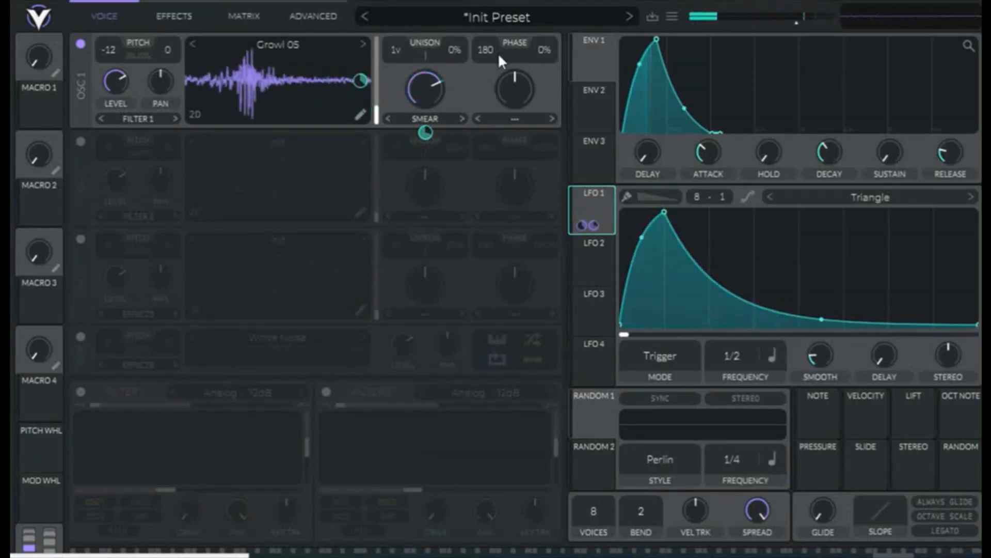
# - Set oscillator 1's phase distortion to FM <- Osc 2 at a low amount and turn on oscillator 2
pyautogui.click(531, 121)
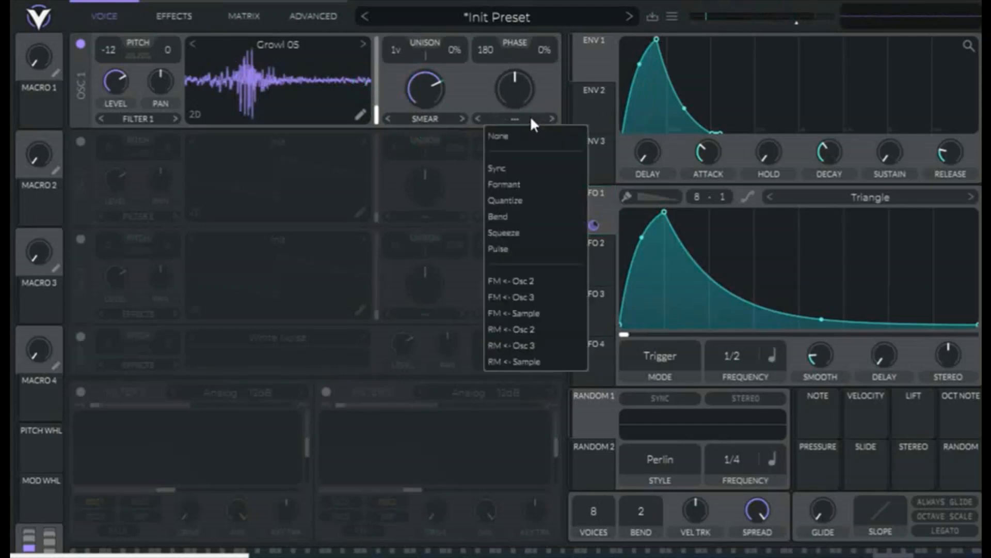
pyautogui.click(541, 284)
pyautogui.moveTo(519, 73)
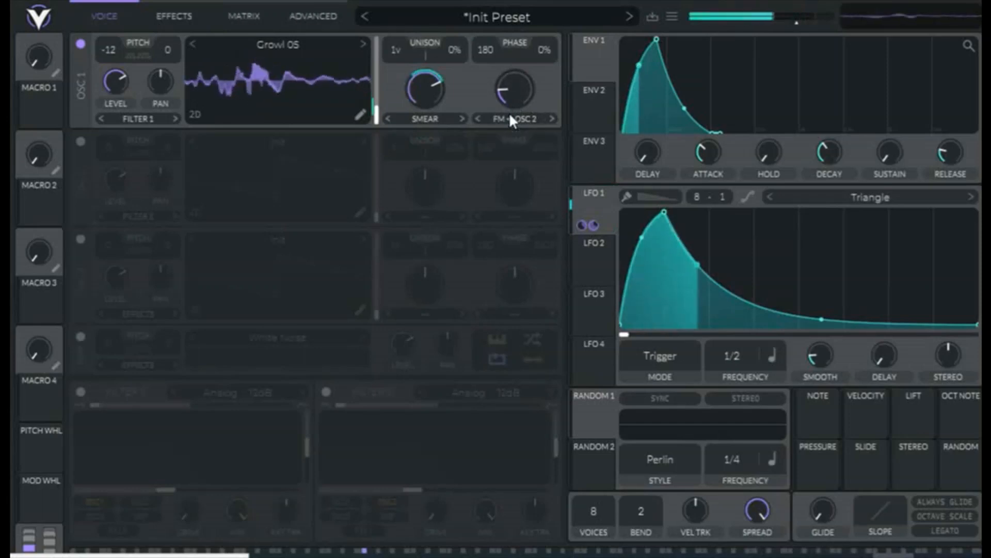
pyautogui.click(80, 145)
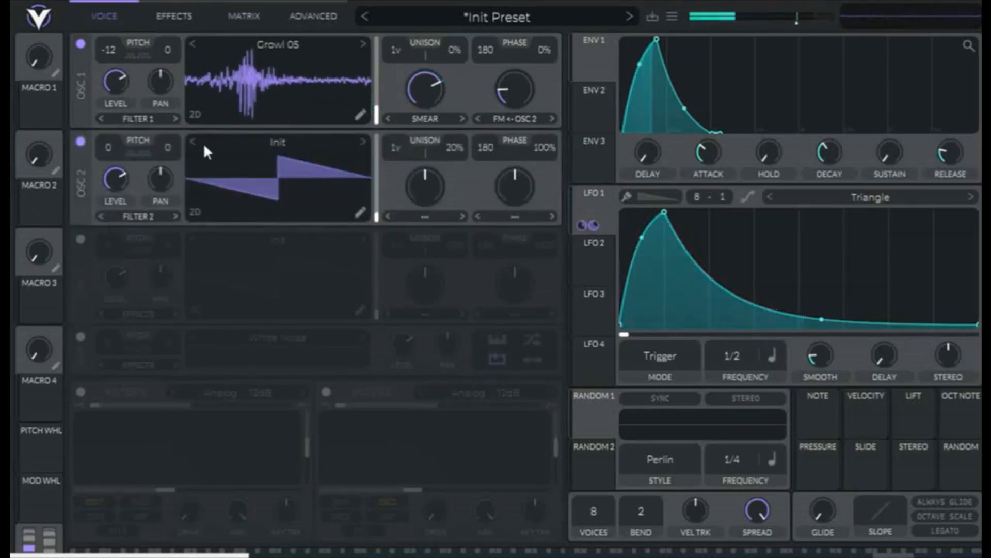
# - Turn oscillator 2's level fully down, route it to Effects, and set its phase randomization and unison detune to 0%
pyautogui.moveTo(120, 179); pyautogui.dragTo(73, 281)
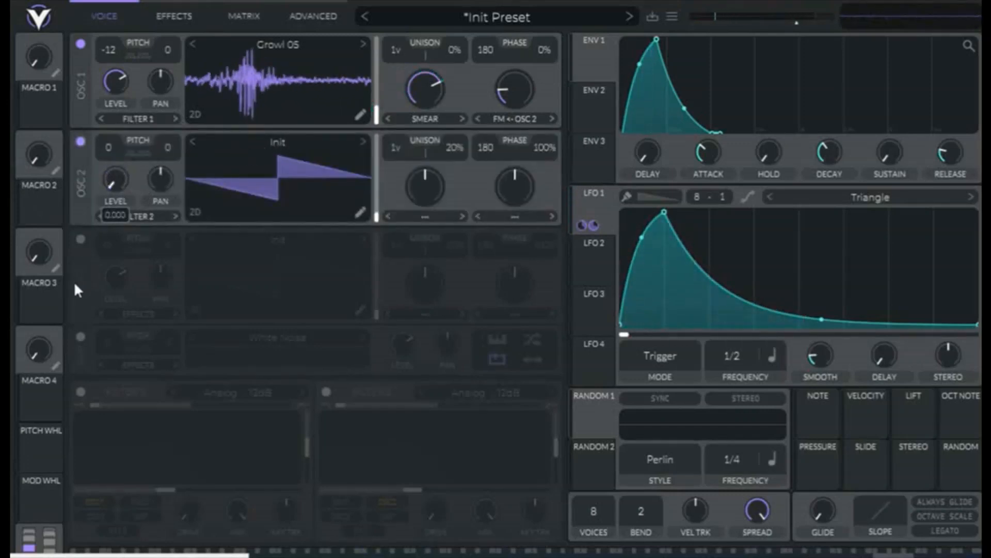
pyautogui.click(147, 215)
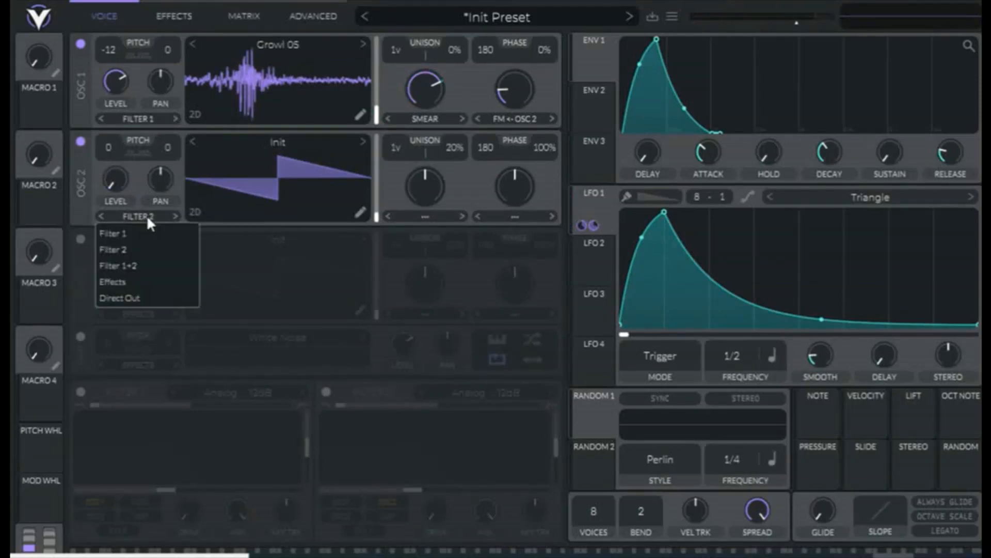
pyautogui.click(128, 277)
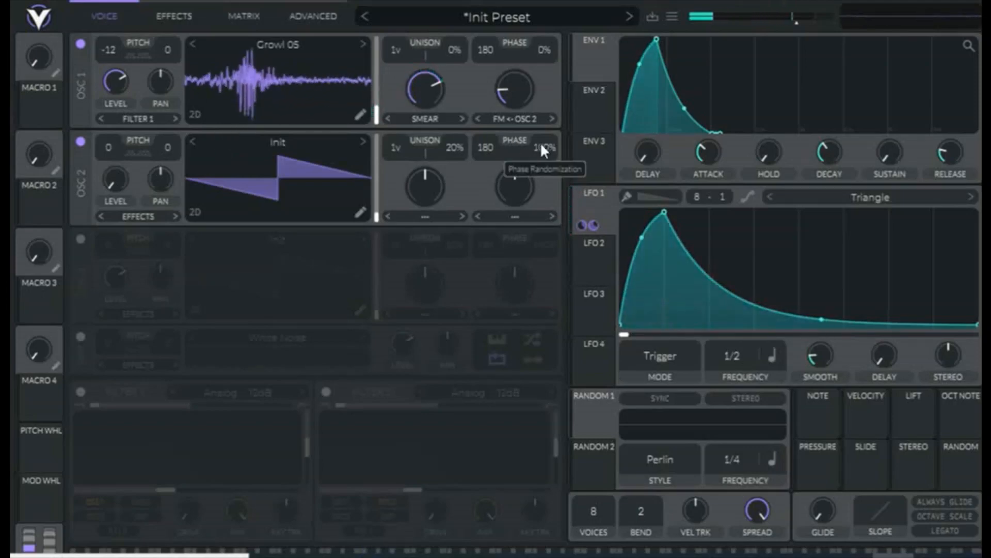
pyautogui.moveTo(540, 143); pyautogui.dragTo(476, 303)
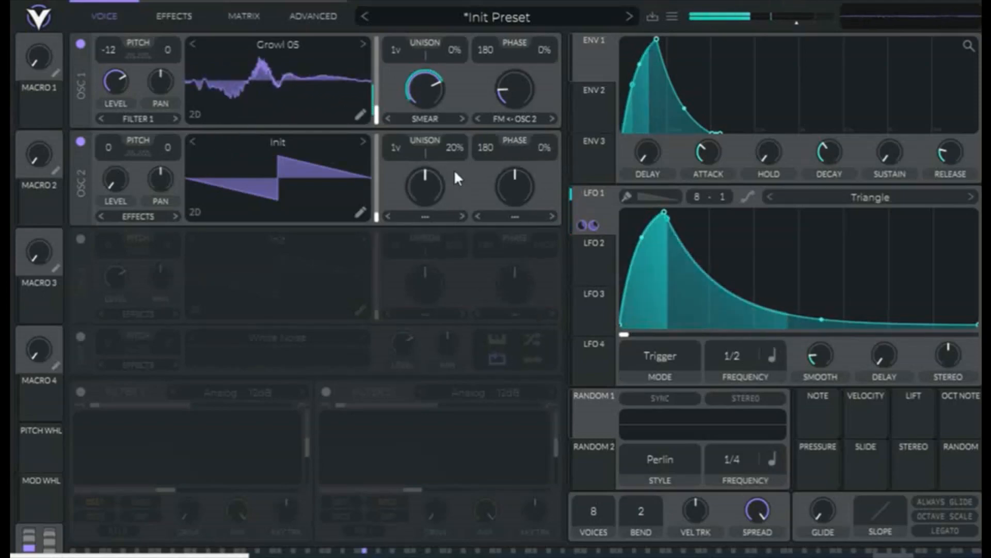
pyautogui.moveTo(453, 147); pyautogui.dragTo(429, 387)
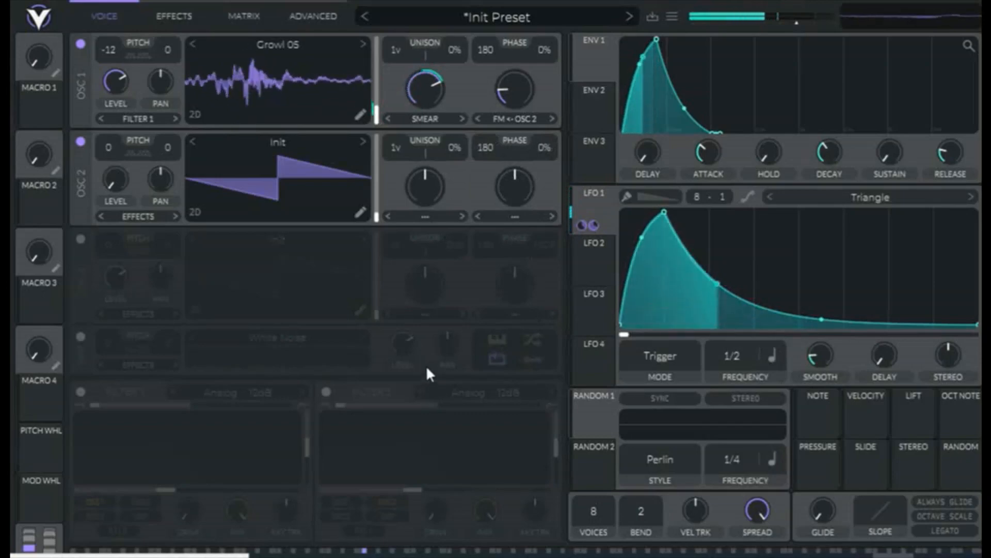
# - Load the factory Basic Shapes wavetable into oscillator 2
pyautogui.click(323, 145)
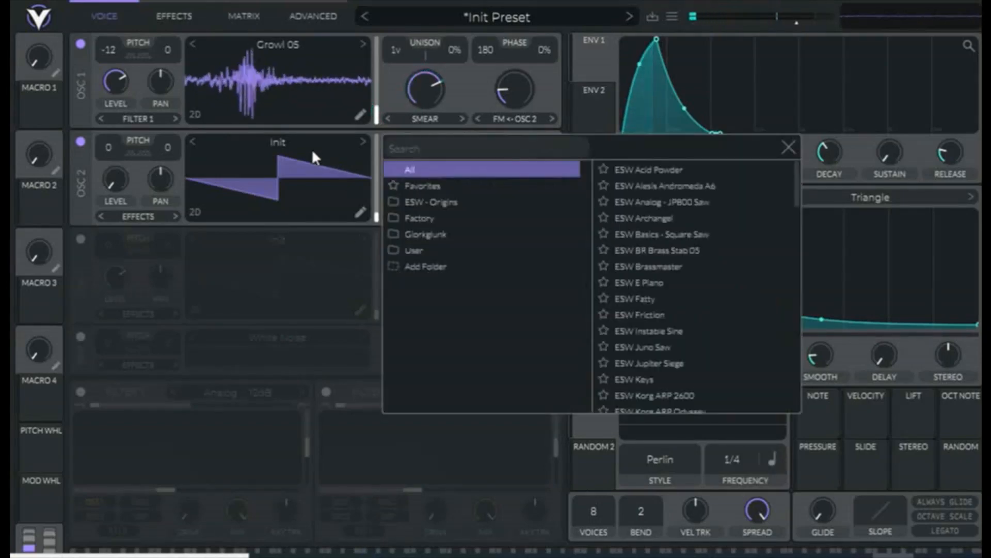
pyautogui.click(430, 219)
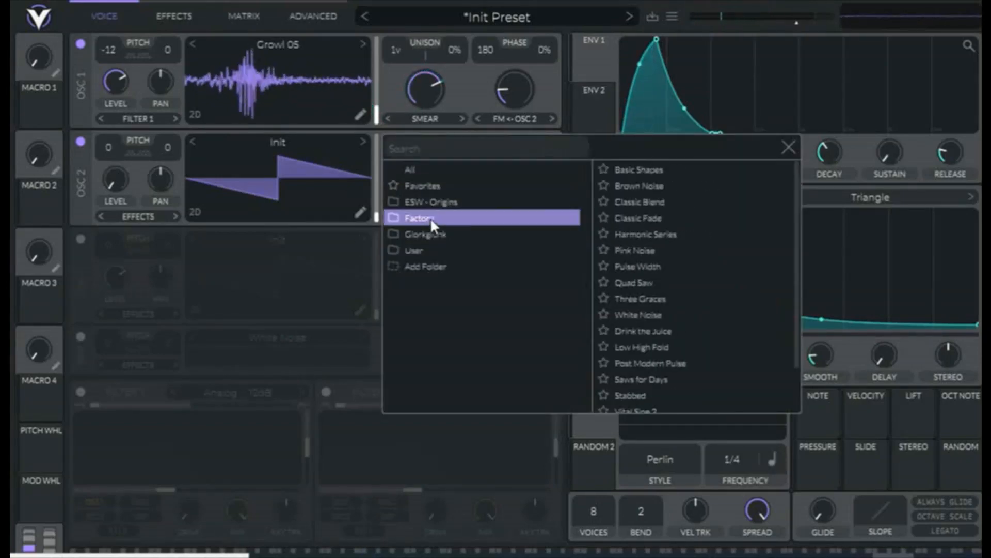
pyautogui.click(652, 173)
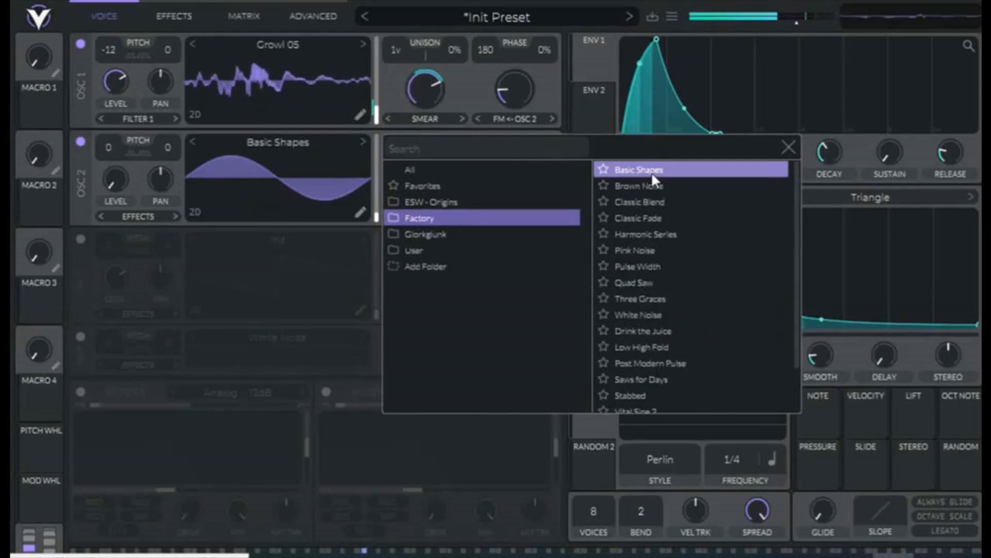
pyautogui.click(788, 147)
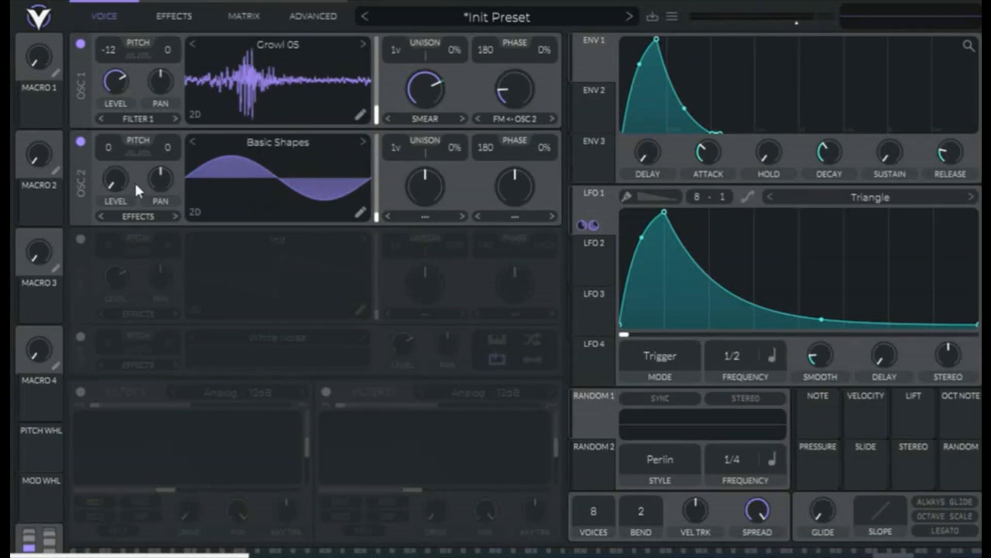
# - Turn on oscillator 3 and load the factory Basic Shapes wavetable into it
pyautogui.click(80, 239)
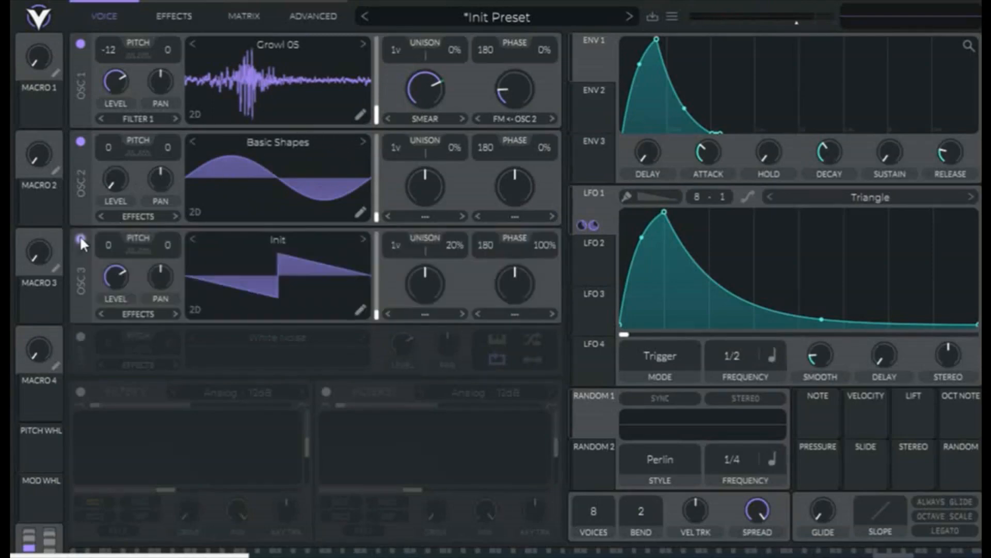
pyautogui.click(305, 242)
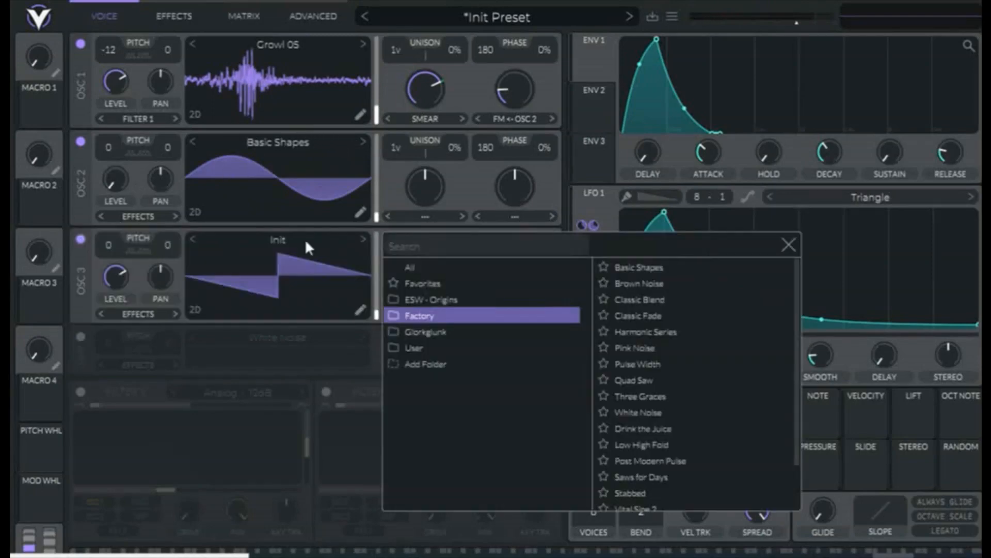
pyautogui.click(662, 265)
pyautogui.click(784, 248)
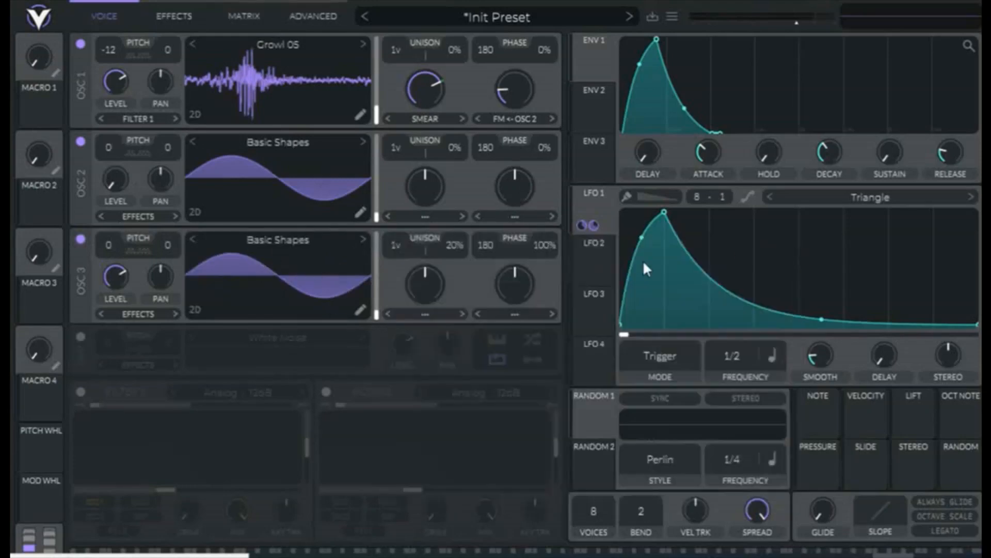
# - Lower oscillator 3's level, transpose it to -12 with 0% phase randomization and 0% detune, and limit the patch to 1 voice
pyautogui.moveTo(119, 278); pyautogui.dragTo(104, 293)
pyautogui.moveTo(114, 240); pyautogui.dragTo(101, 338)
pyautogui.moveTo(546, 239); pyautogui.dragTo(484, 520)
pyautogui.moveTo(454, 244); pyautogui.dragTo(448, 411)
pyautogui.moveTo(596, 507); pyautogui.dragTo(591, 532)
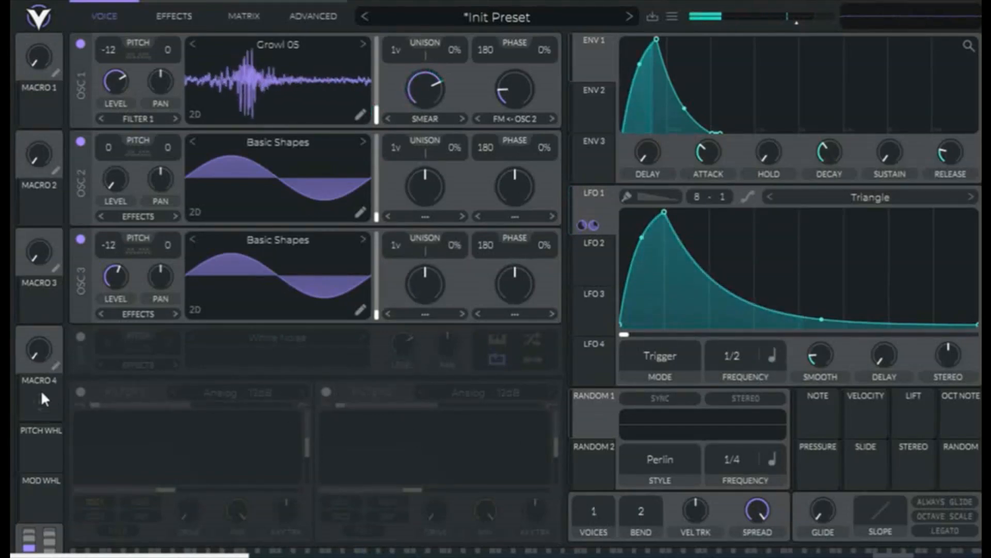
# - Turn on filter 1 as Analog 24dB, blend it fully to high-pass, and lower its cutoff almost to the minimum
pyautogui.click(81, 390)
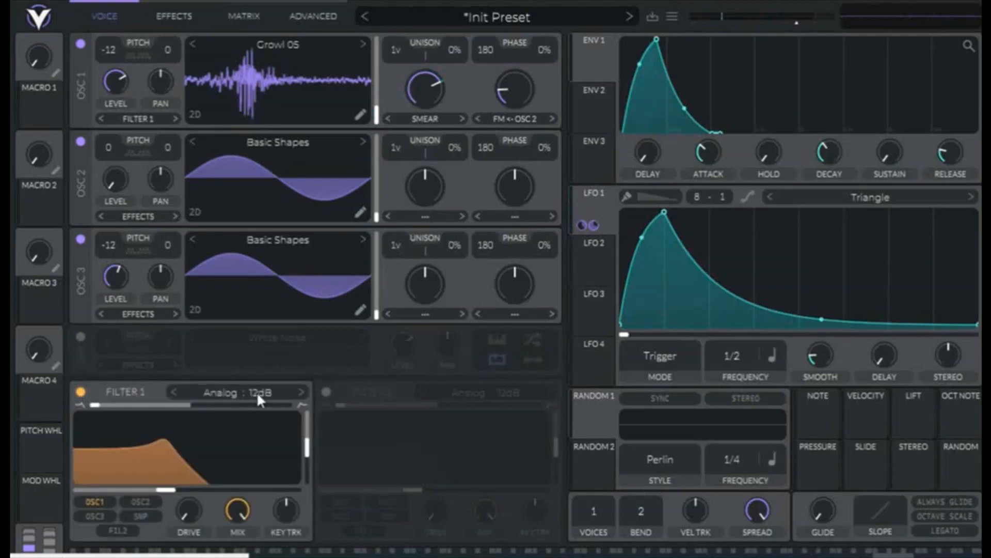
pyautogui.click(237, 391)
pyautogui.click(463, 410)
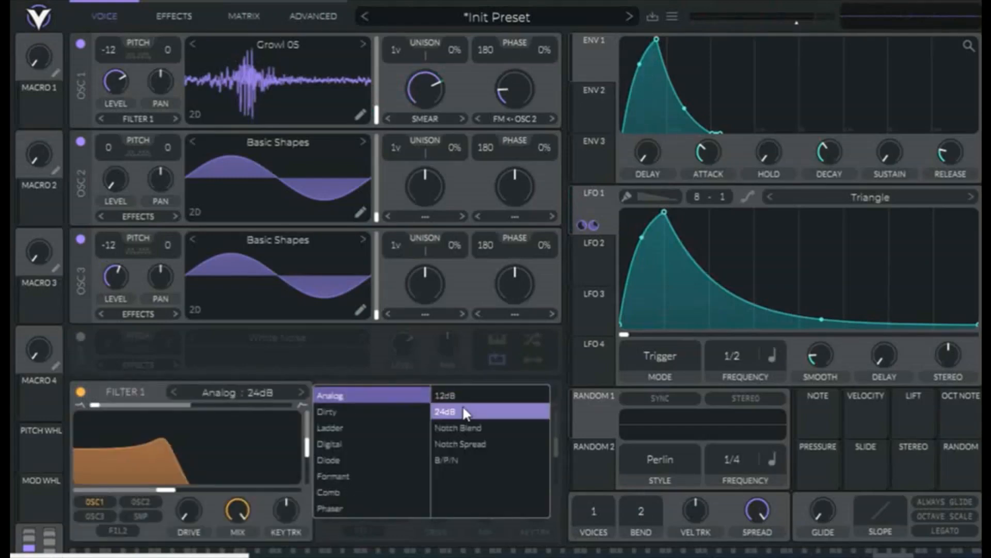
pyautogui.moveTo(99, 404); pyautogui.dragTo(333, 398)
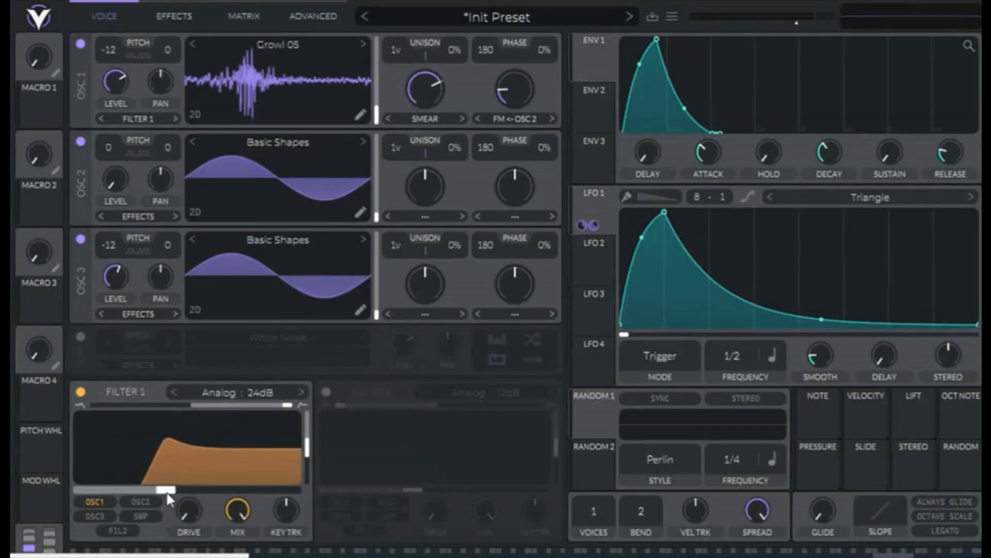
pyautogui.moveTo(167, 494); pyautogui.dragTo(89, 507)
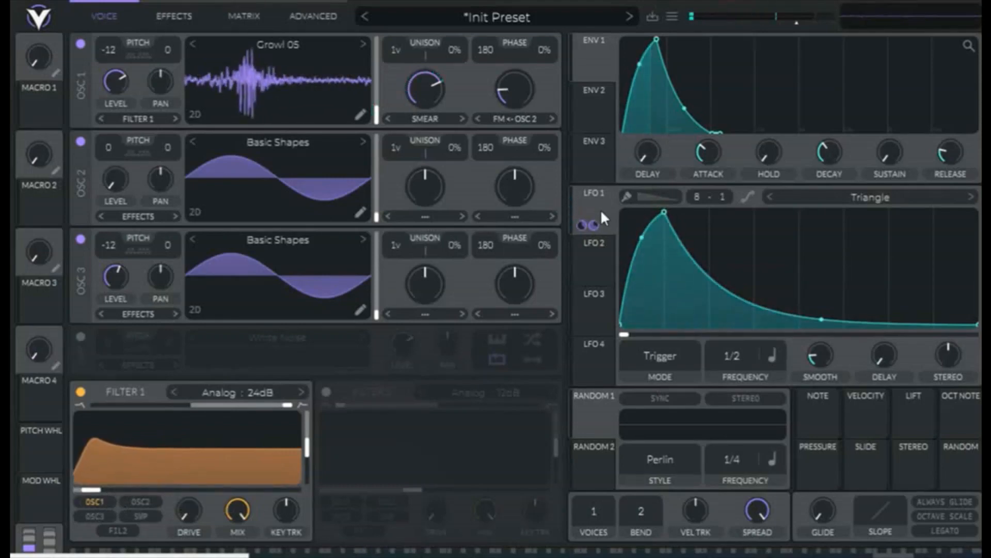
# - Modulate filter 1's cutoff with LFO 1 and adjust the modulation amount
pyautogui.moveTo(600, 209); pyautogui.dragTo(107, 486)
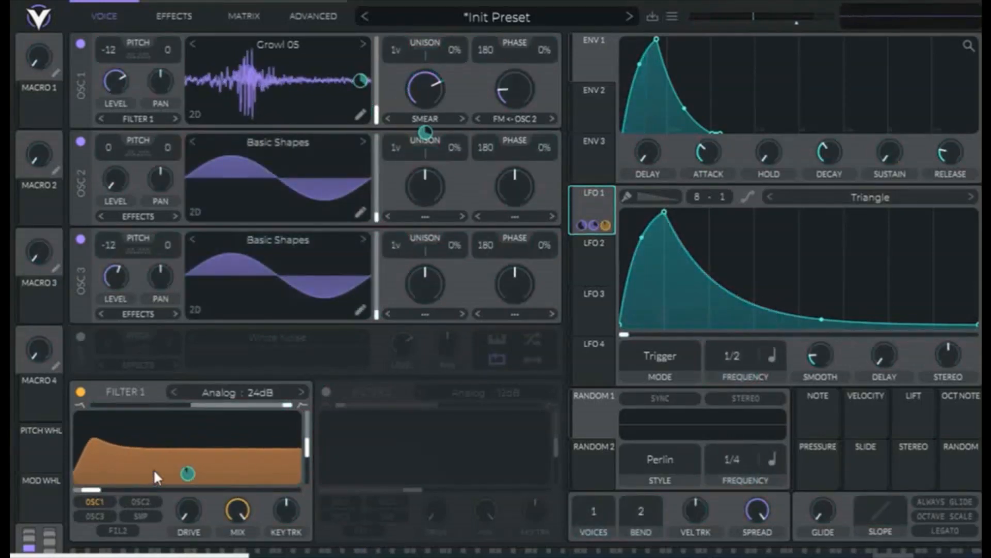
pyautogui.moveTo(183, 475)
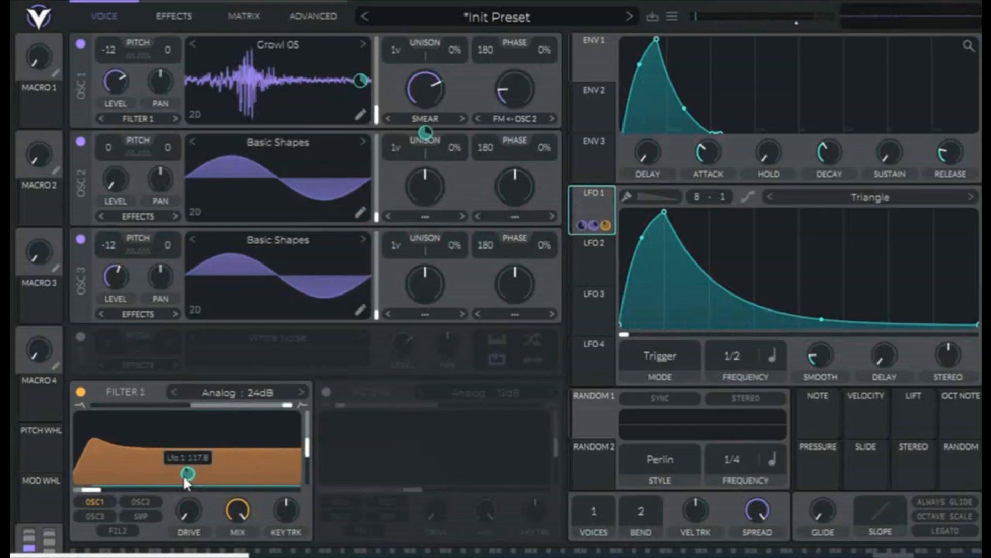
pyautogui.moveTo(183, 475); pyautogui.dragTo(183, 484)
pyautogui.moveTo(183, 483); pyautogui.dragTo(183, 480)
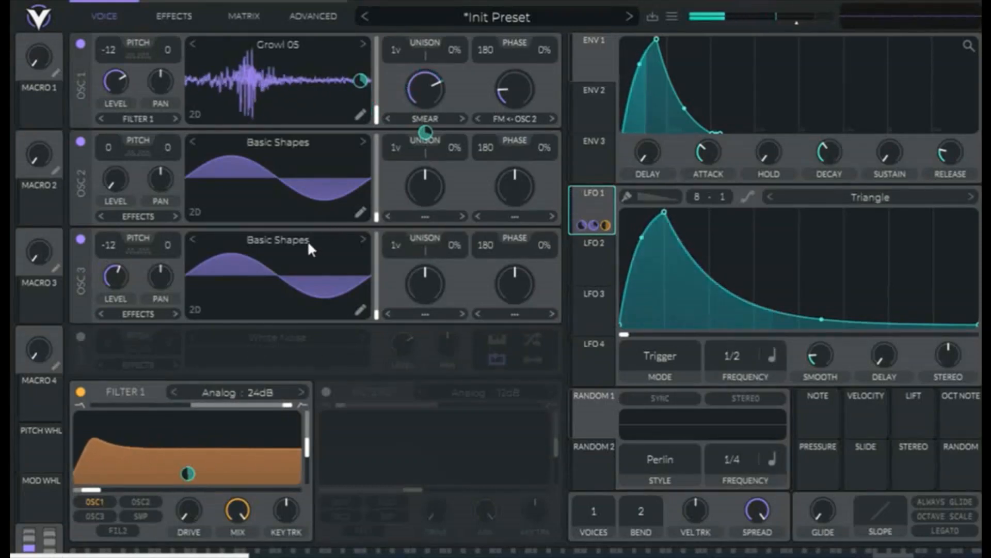
# - Move the EQ to the start of the effects chain and turn it on with the low band as a low cut
pyautogui.click(176, 15)
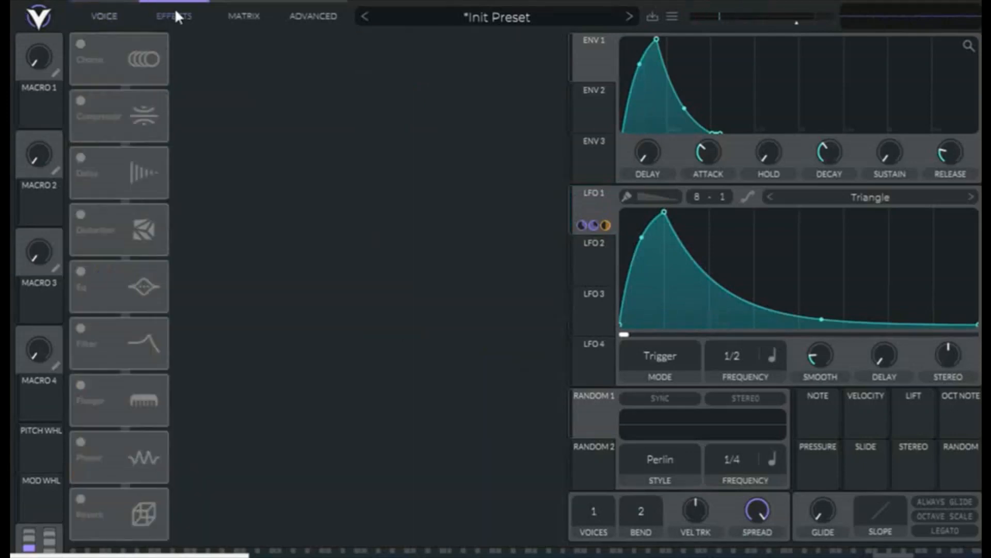
pyautogui.moveTo(110, 291); pyautogui.dragTo(96, 64)
pyautogui.click(83, 46)
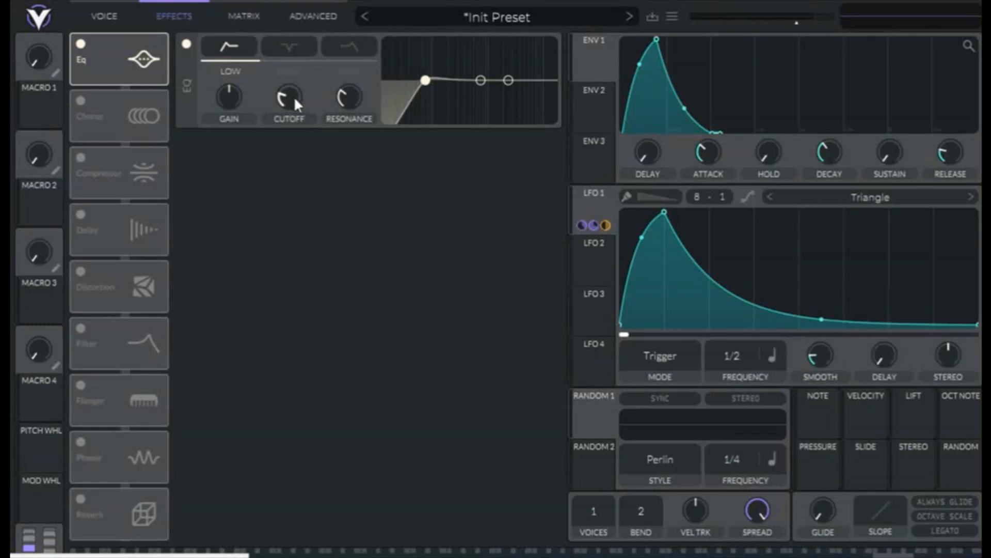
pyautogui.moveTo(295, 98); pyautogui.dragTo(289, 95)
# - Modulate the EQ's low-cut cutoff with LFO 1 at a modulation amount of about 53
pyautogui.moveTo(604, 209); pyautogui.dragTo(288, 96)
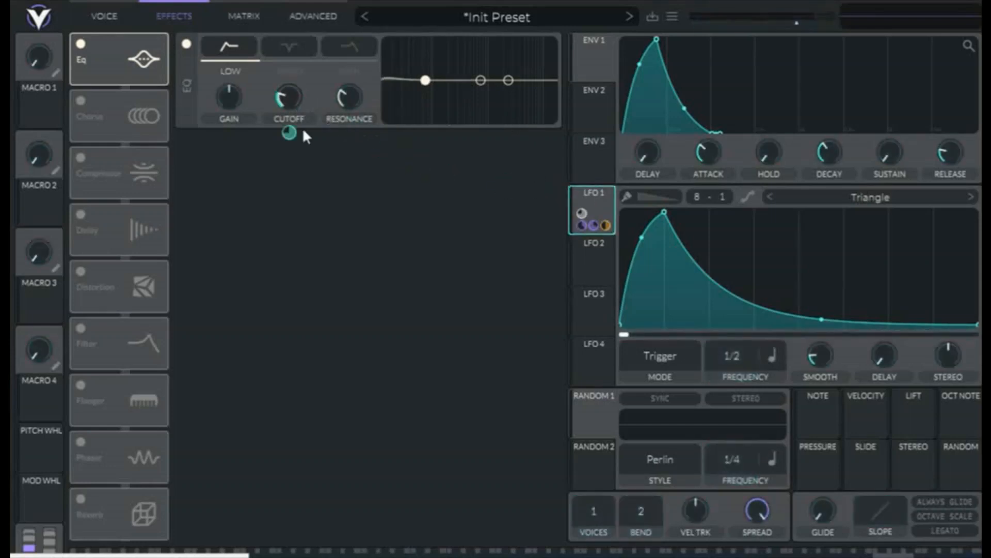
pyautogui.moveTo(289, 133)
pyautogui.moveTo(287, 128); pyautogui.dragTo(287, 145)
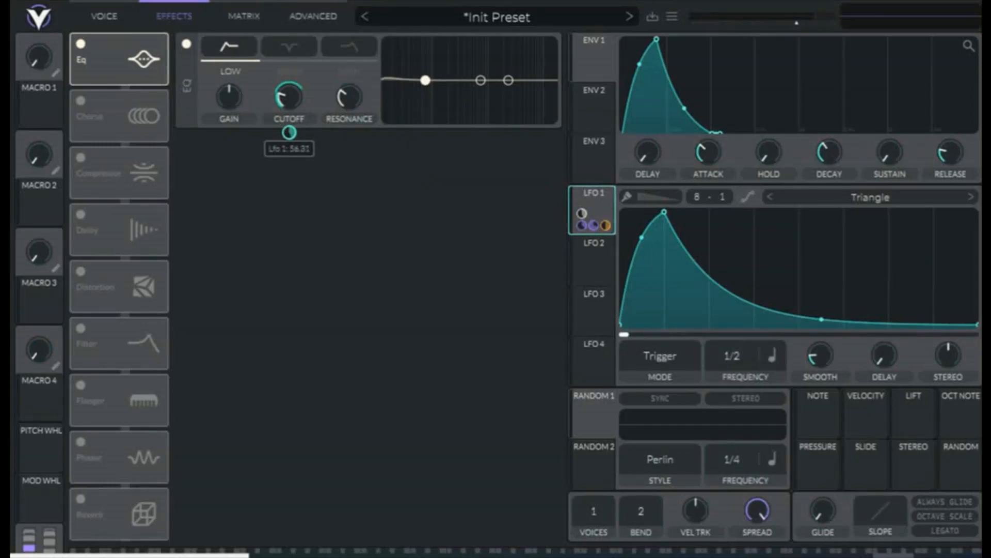
pyautogui.moveTo(289, 130); pyautogui.dragTo(288, 132)
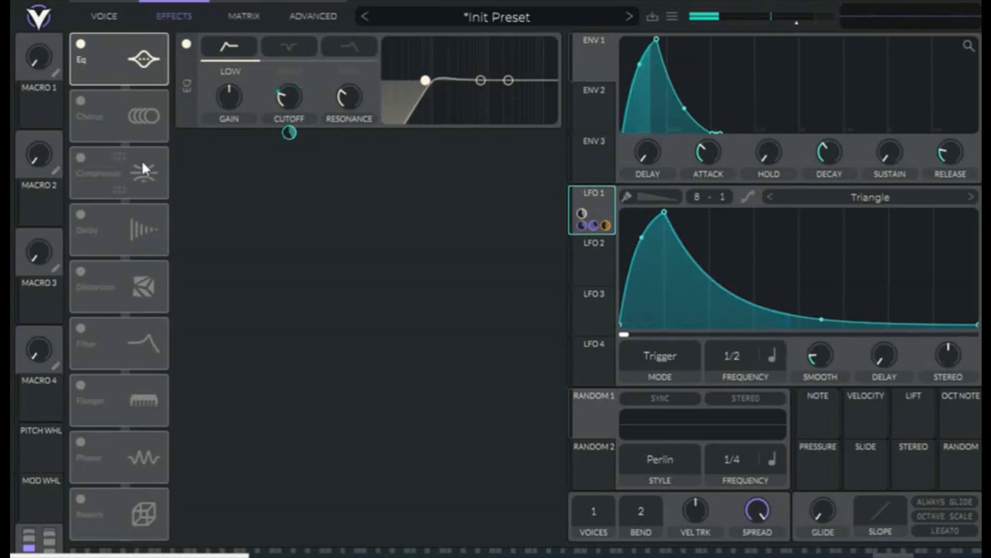
# - Turn on the Soft Clip distortion, raise its drive, and place it directly after the EQ in the effects chain
pyautogui.click(80, 271)
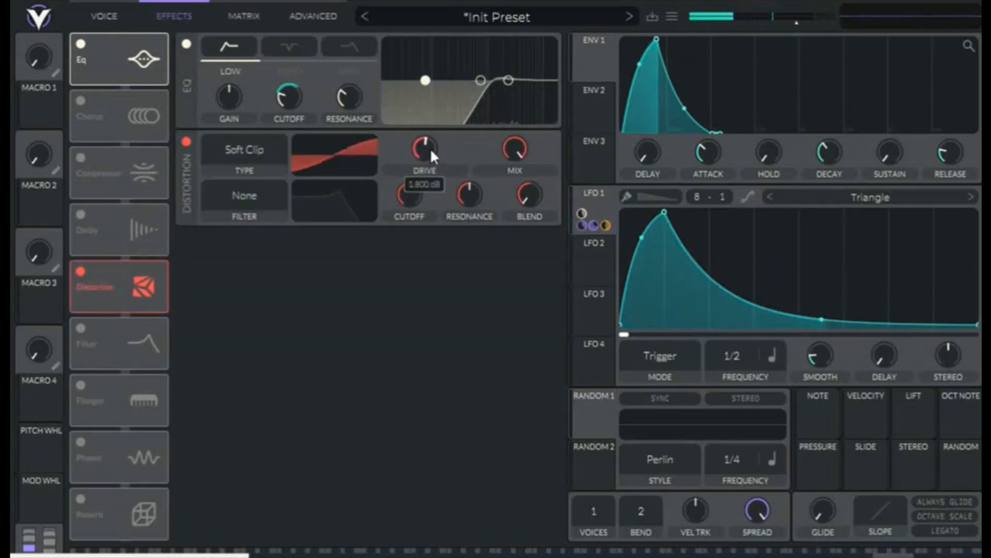
pyautogui.moveTo(432, 151); pyautogui.dragTo(444, 134)
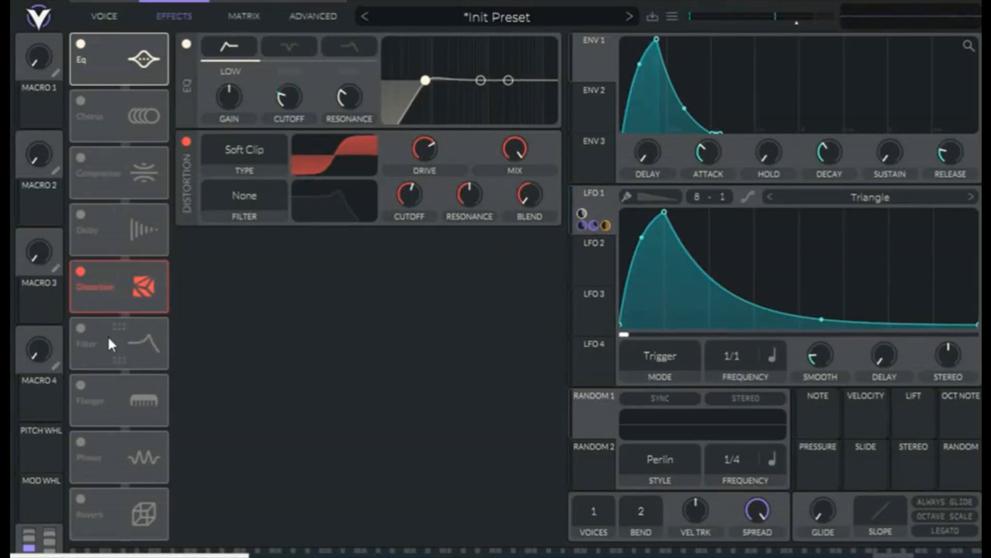
pyautogui.moveTo(103, 218); pyautogui.dragTo(97, 110)
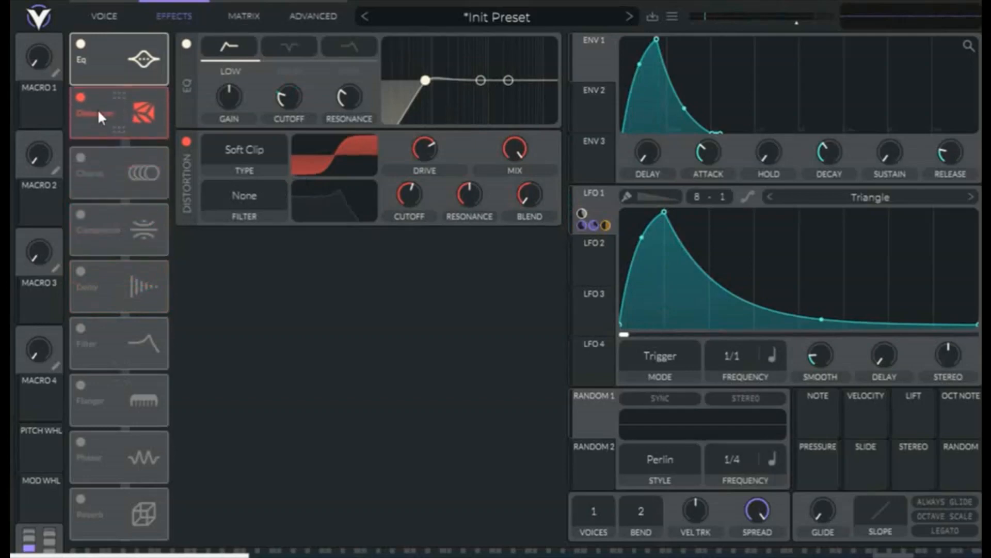
# - Turn on the multiband compressor, raise the mid band's upper threshold to -18.0 dB, raise the high band's upper threshold, and increase the attack
pyautogui.click(81, 213)
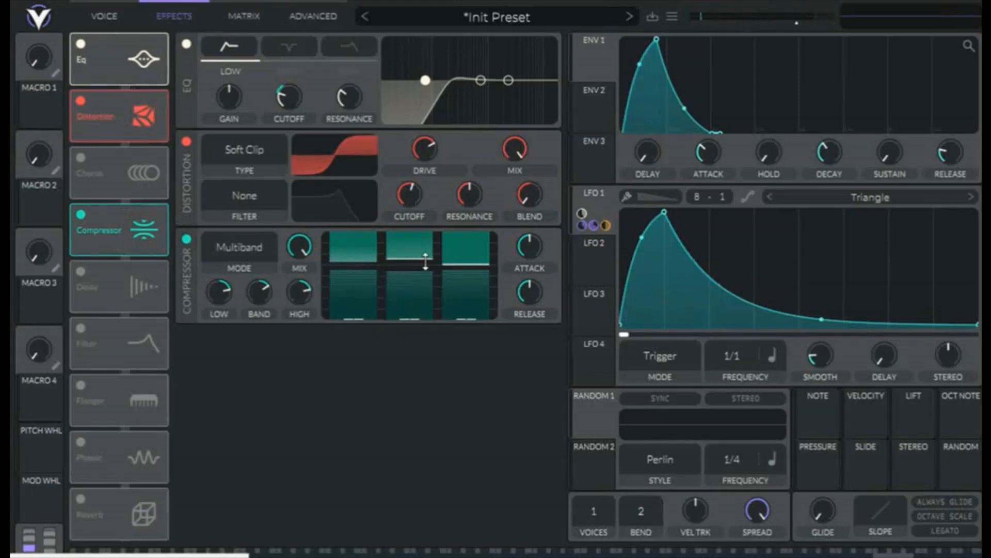
pyautogui.moveTo(427, 255); pyautogui.dragTo(428, 253)
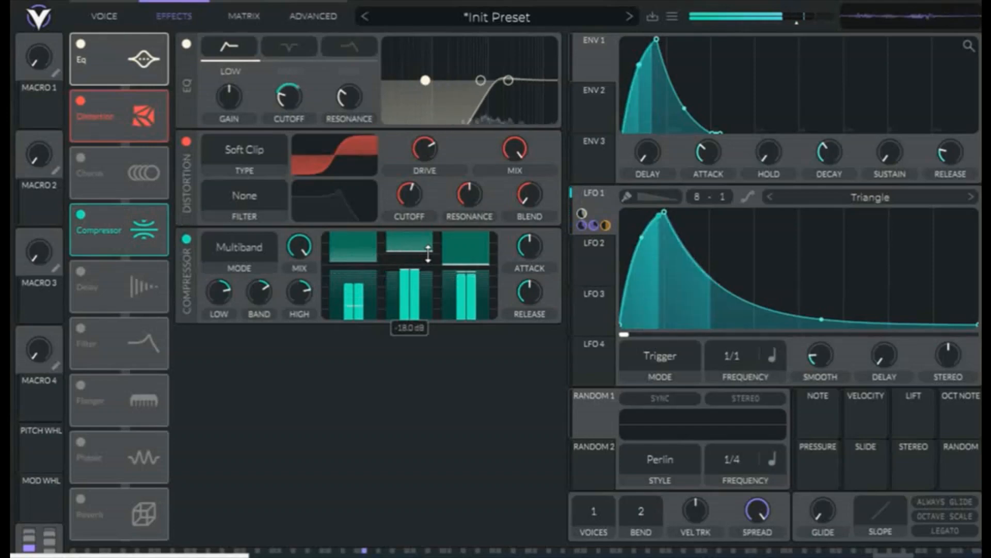
pyautogui.moveTo(467, 263)
pyautogui.mouseDown()
pyautogui.moveTo(463, 249)
pyautogui.moveTo(460, 268)
pyautogui.mouseUp()
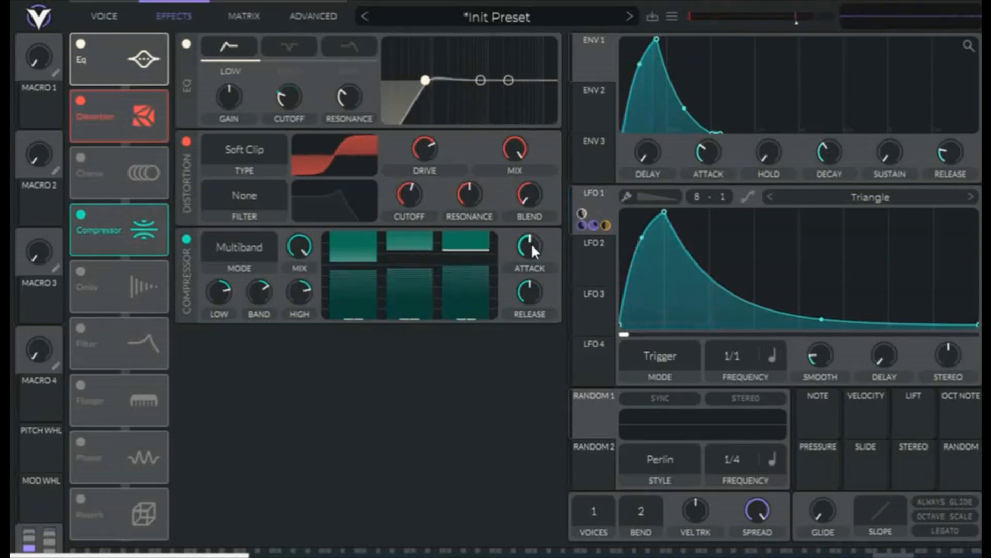
pyautogui.moveTo(531, 243); pyautogui.dragTo(546, 222)
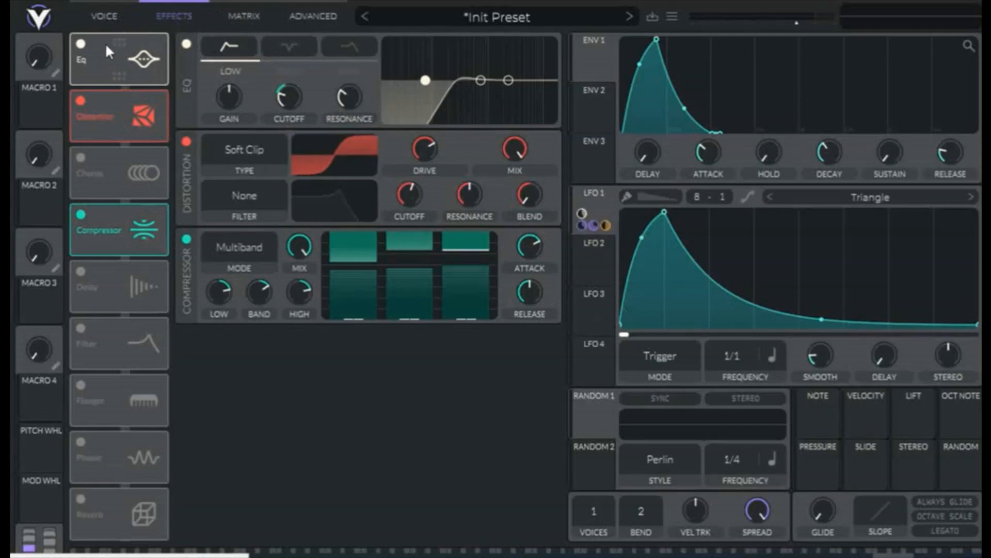
# - Bypass and re-enable the EQ to compare the sound, and readjust the LFO 1 modulation amount on its low-cut cutoff
pyautogui.click(186, 43)
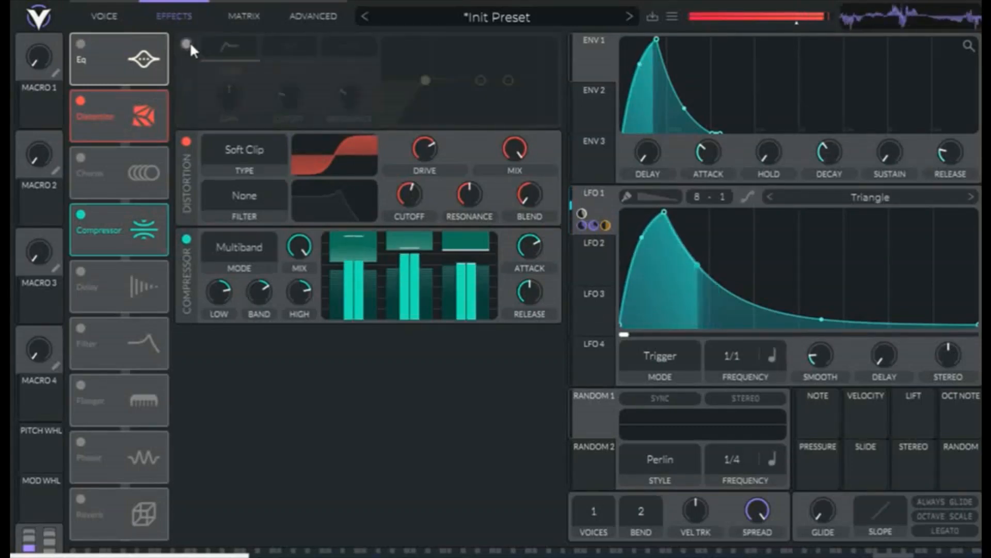
pyautogui.click(190, 44)
pyautogui.moveTo(289, 132)
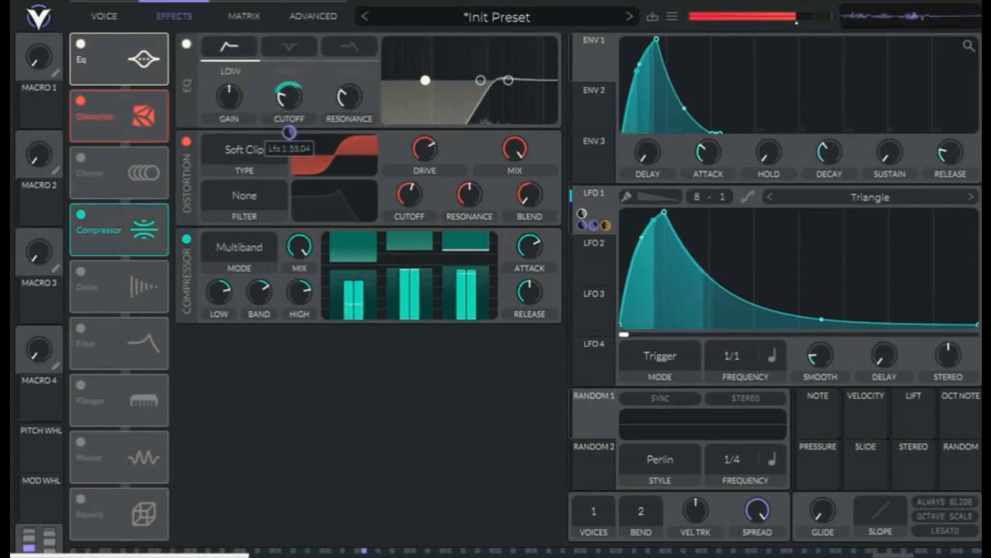
pyautogui.moveTo(290, 132); pyautogui.dragTo(289, 119)
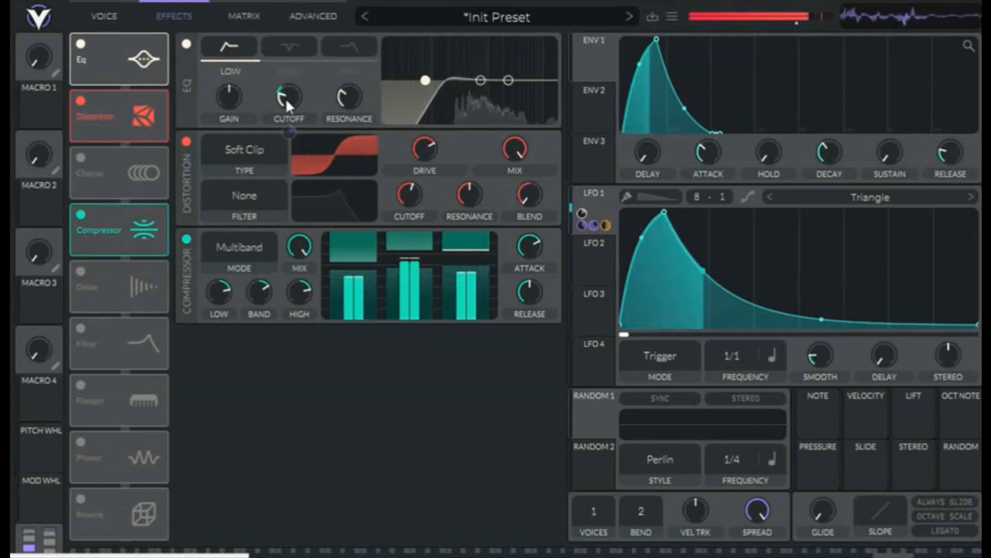
# - Fine-tune oscillator 1's FM amount from oscillator 2 and its smear amount while auditioning the growl
pyautogui.click(101, 23)
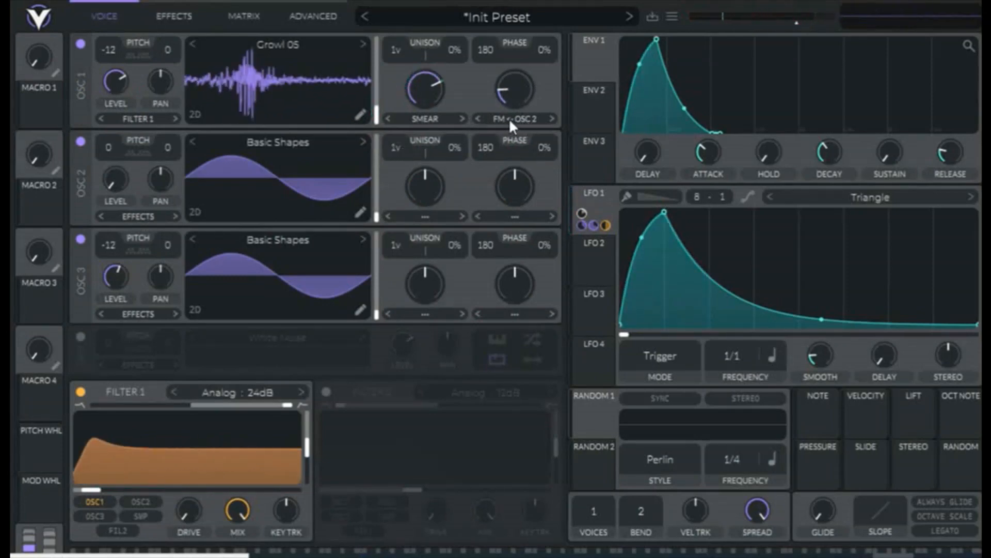
pyautogui.moveTo(510, 93); pyautogui.dragTo(540, 91)
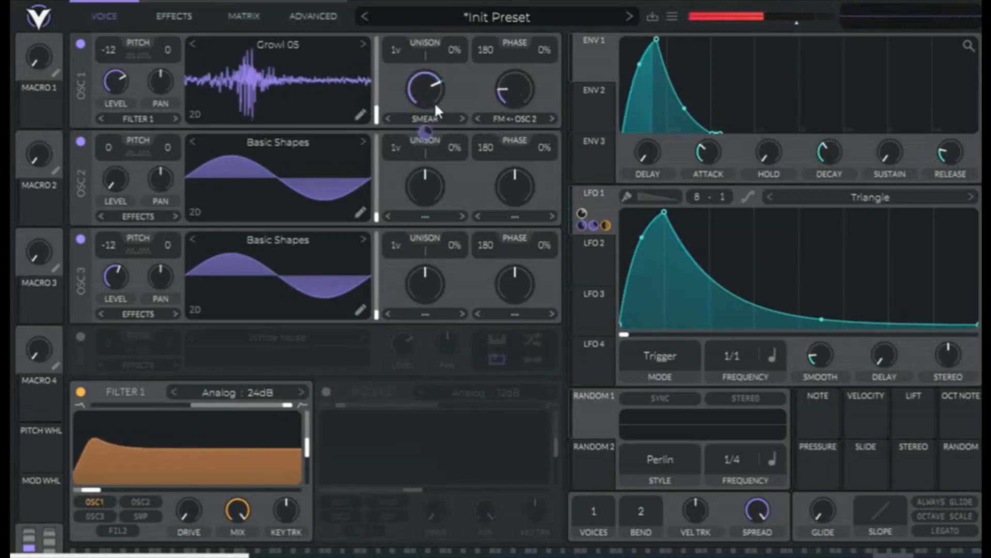
pyautogui.moveTo(435, 87); pyautogui.dragTo(445, 72)
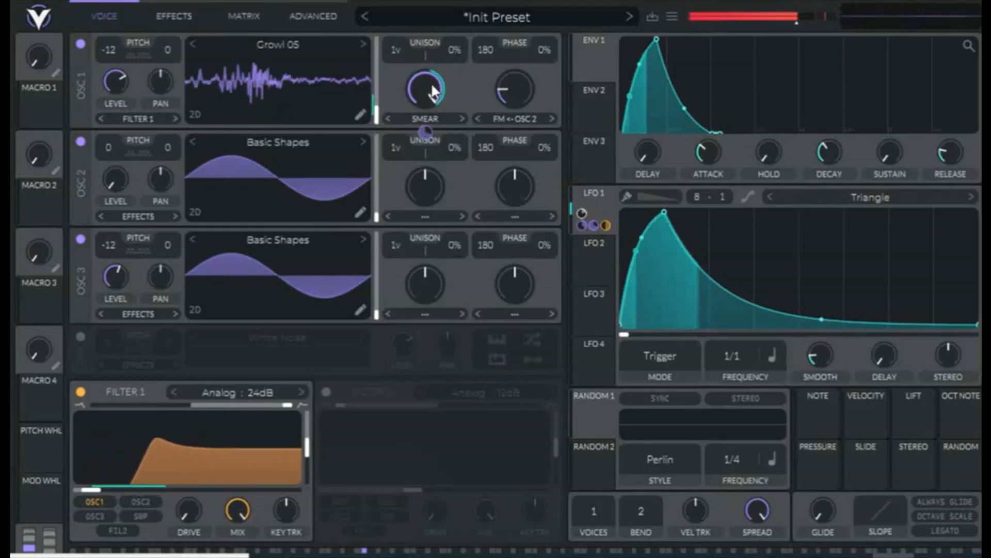
pyautogui.moveTo(432, 83)
pyautogui.mouseDown()
pyautogui.moveTo(429, 147)
pyautogui.moveTo(401, 182)
pyautogui.moveTo(432, 96)
pyautogui.moveTo(470, 51)
pyautogui.moveTo(463, 61)
pyautogui.mouseUp()
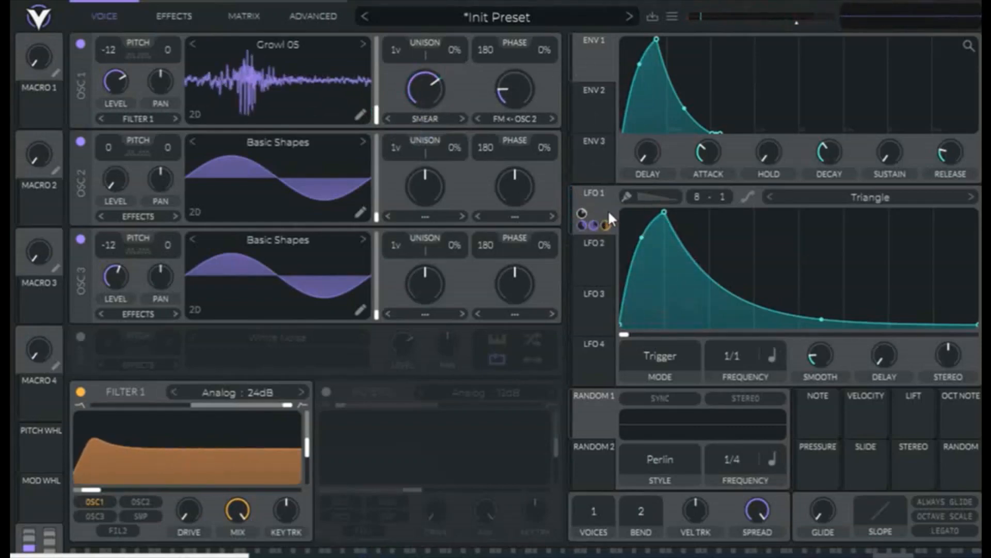
# - Lower oscillator 1's smear amount, and try LFO 1 modulation on its FM amount before removing that modulation
pyautogui.moveTo(610, 213); pyautogui.dragTo(519, 159)
pyautogui.moveTo(517, 96); pyautogui.dragTo(533, 84)
pyautogui.moveTo(431, 95); pyautogui.dragTo(426, 132)
pyautogui.moveTo(516, 96)
pyautogui.mouseDown()
pyautogui.moveTo(517, 141)
pyautogui.moveTo(518, 90)
pyautogui.moveTo(507, 105)
pyautogui.mouseUp()
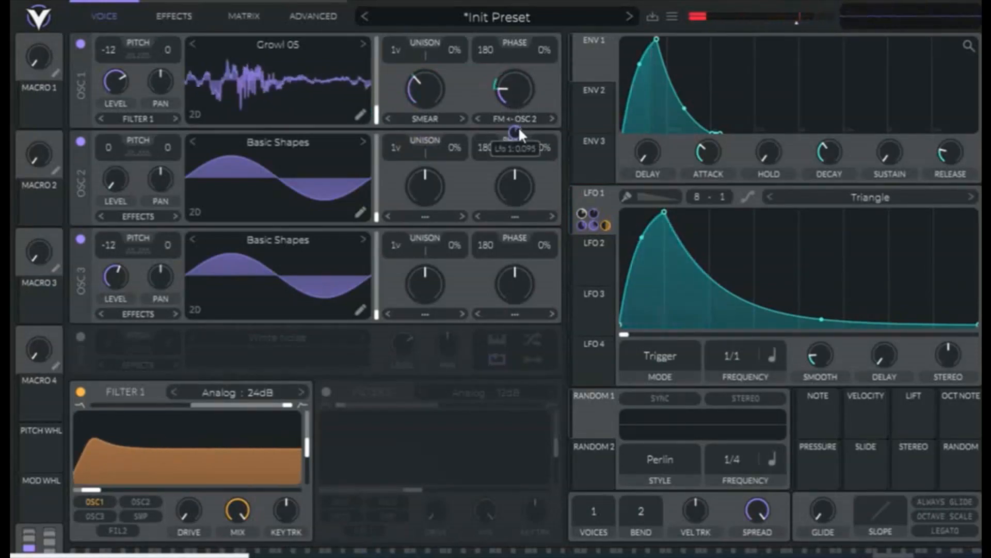
pyautogui.rightClick(517, 126)
pyautogui.click(531, 135)
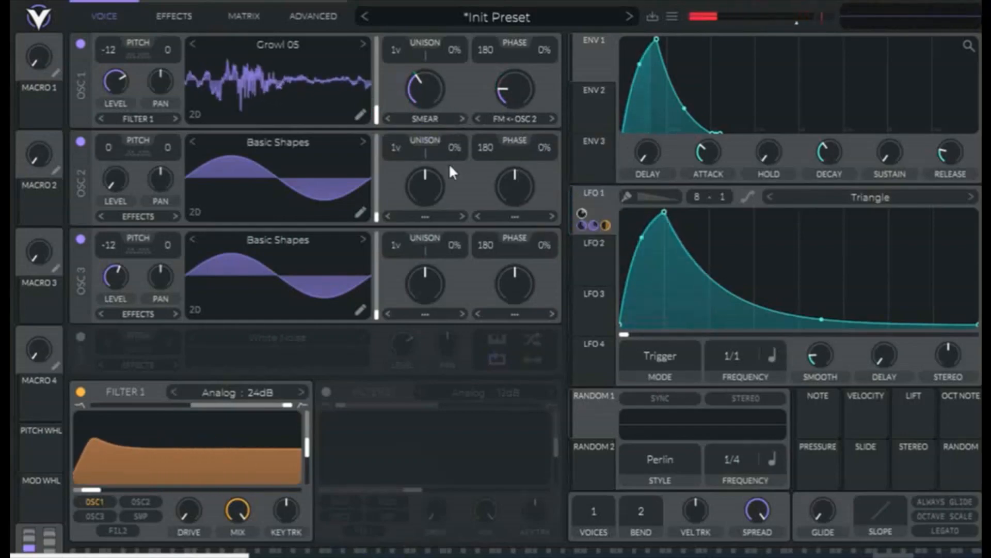
# - Turn on the flanger, set its frequency to Freeze, adjust its feedback, and modulate its offset with LFO 1
pyautogui.click(175, 18)
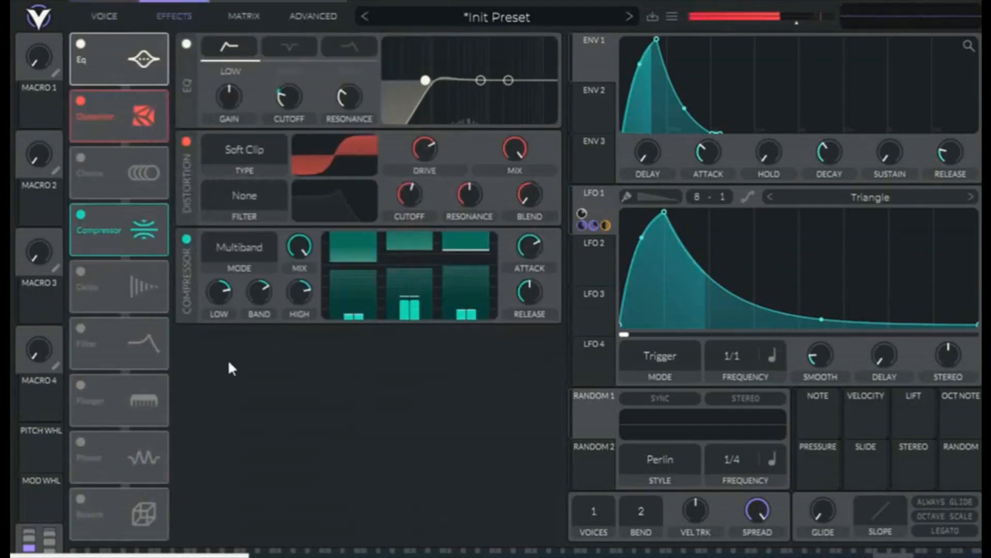
pyautogui.click(80, 385)
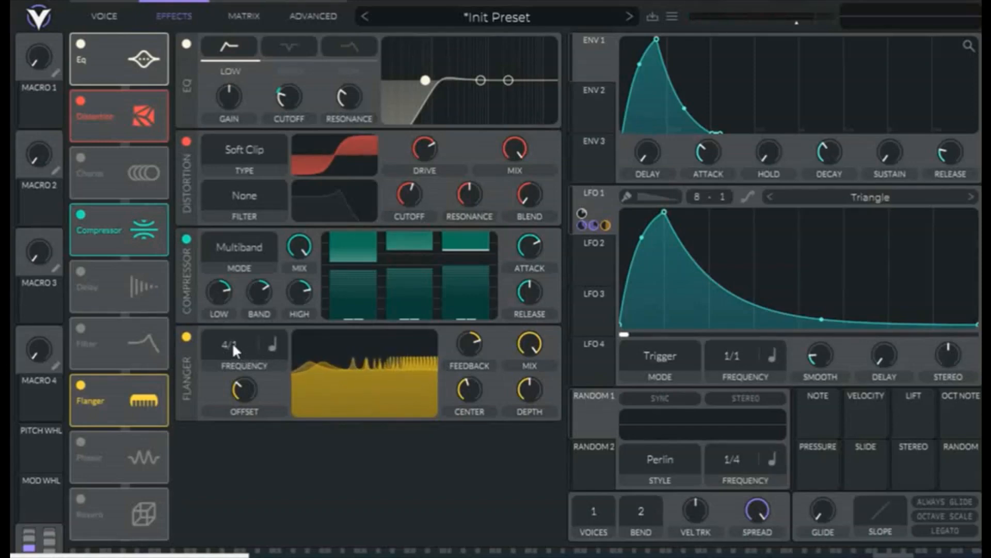
pyautogui.moveTo(231, 341); pyautogui.dragTo(246, 523)
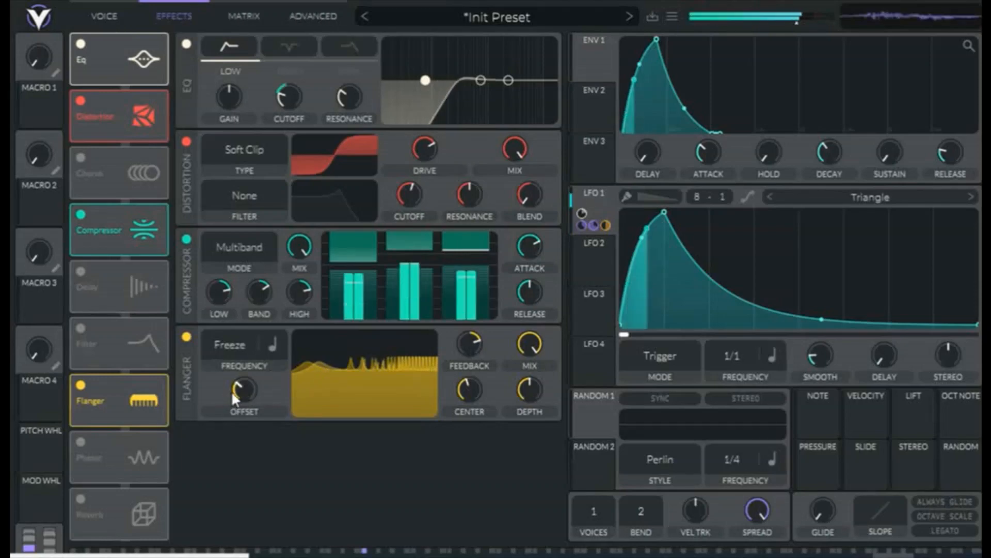
pyautogui.moveTo(233, 395); pyautogui.dragTo(252, 406)
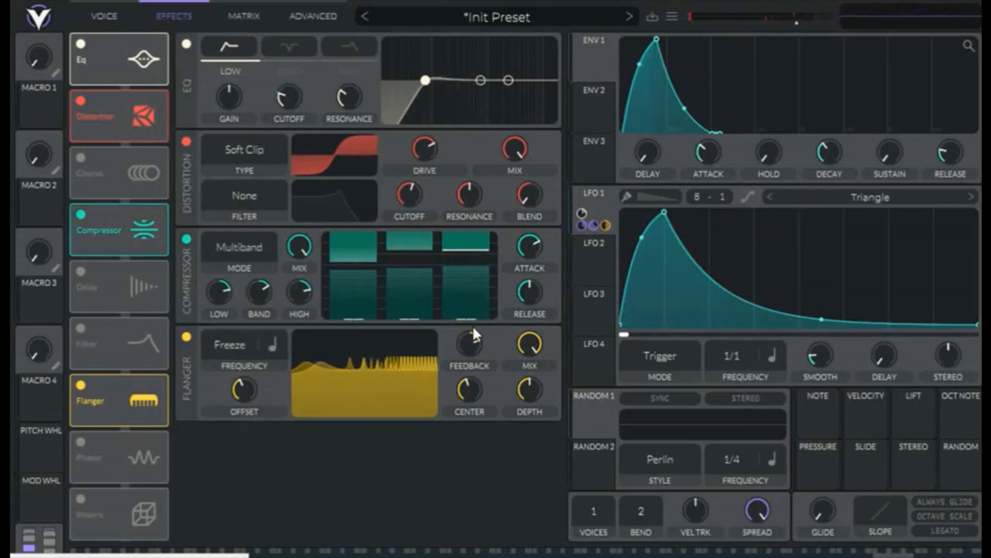
pyautogui.moveTo(470, 353)
pyautogui.mouseDown()
pyautogui.moveTo(452, 384)
pyautogui.moveTo(476, 353)
pyautogui.mouseUp()
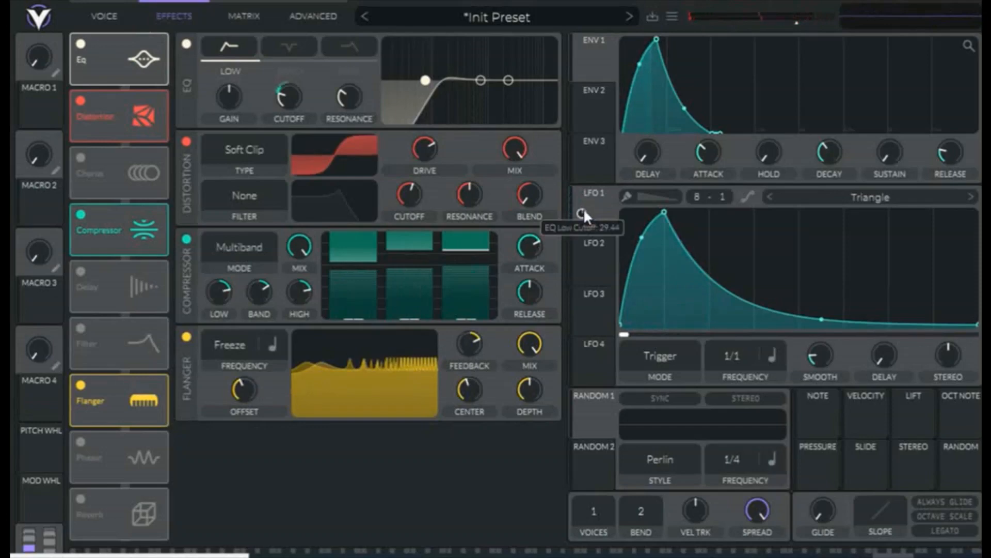
pyautogui.moveTo(601, 204); pyautogui.dragTo(246, 443)
pyautogui.moveTo(246, 394); pyautogui.dragTo(277, 376)
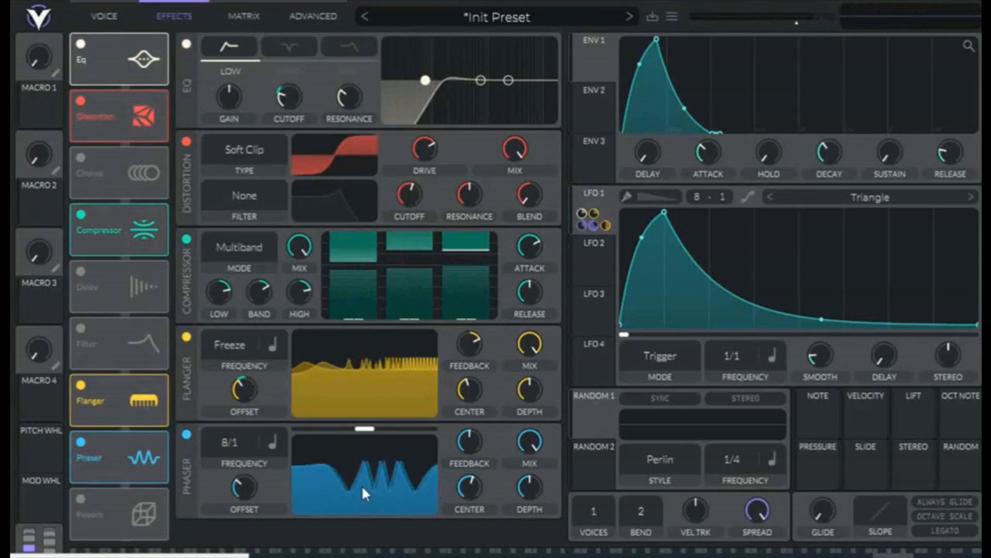
# - Set the phaser's frequency to Freeze, and assign LFO 1 to its offset, adjusting the modulation amount
pyautogui.moveTo(239, 440); pyautogui.dragTo(239, 547)
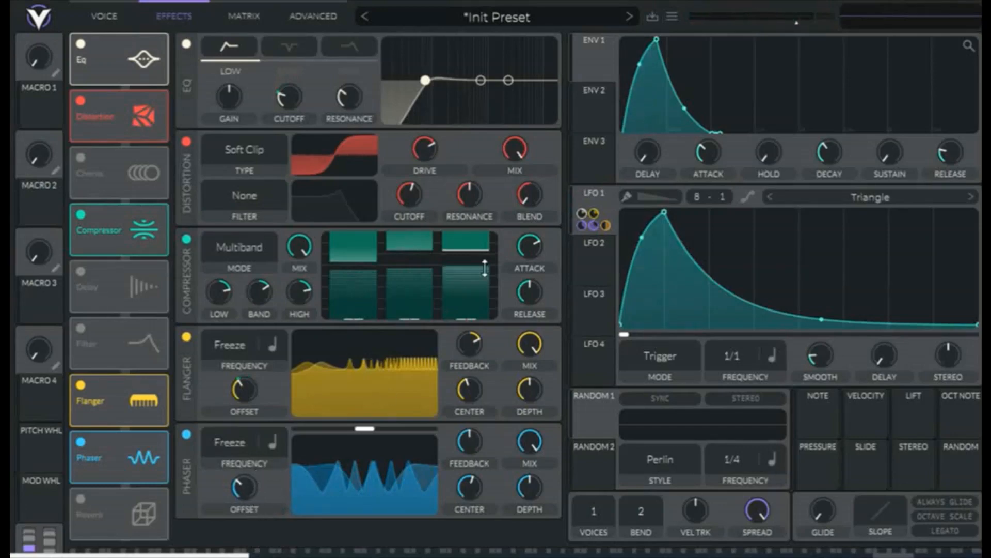
pyautogui.moveTo(603, 215); pyautogui.dragTo(335, 437)
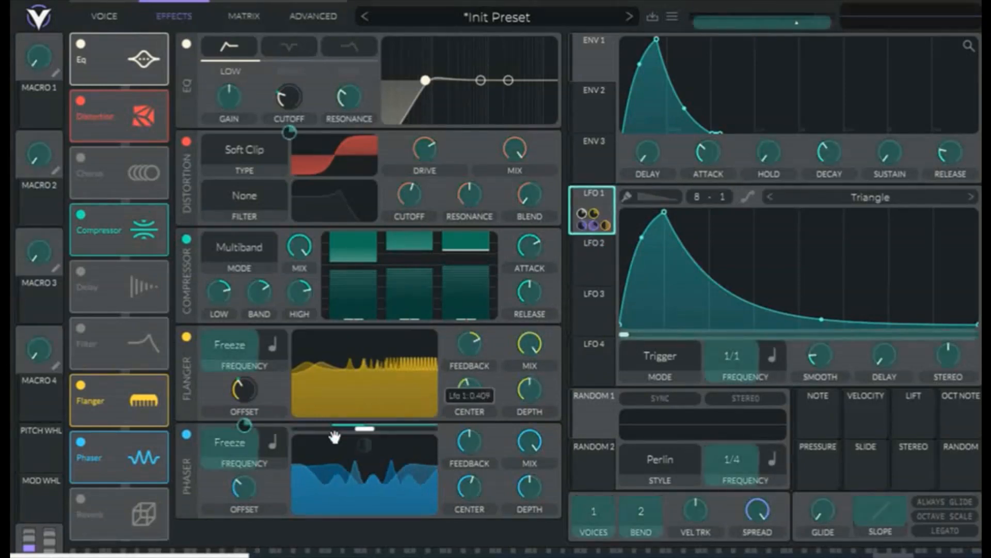
pyautogui.moveTo(247, 491); pyautogui.dragTo(246, 489)
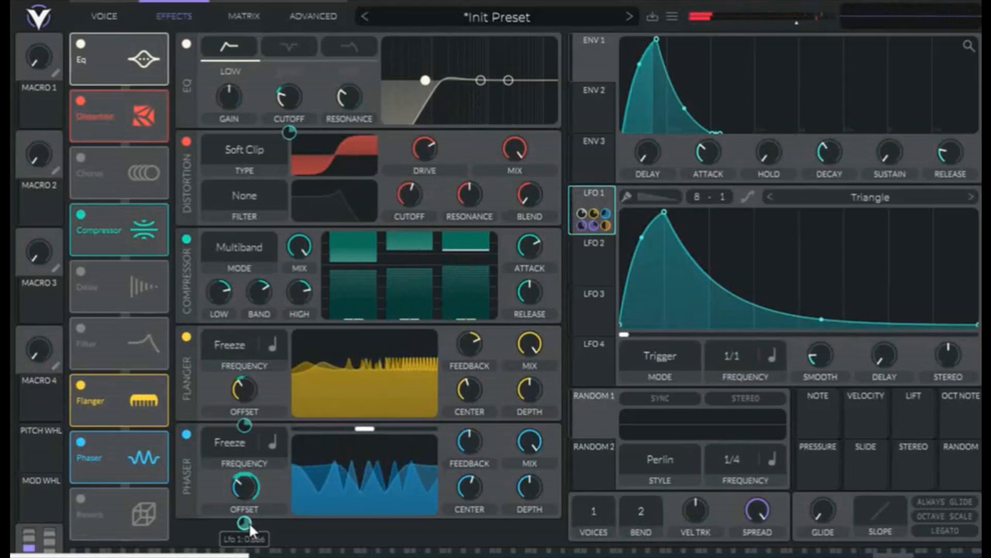
pyautogui.moveTo(249, 524); pyautogui.dragTo(249, 545)
# - Raise the flanger's base offset and readjust the phaser's base offset to fine-tune their LFO-driven movement
pyautogui.moveTo(247, 489); pyautogui.dragTo(279, 457)
pyautogui.moveTo(244, 395); pyautogui.dragTo(270, 384)
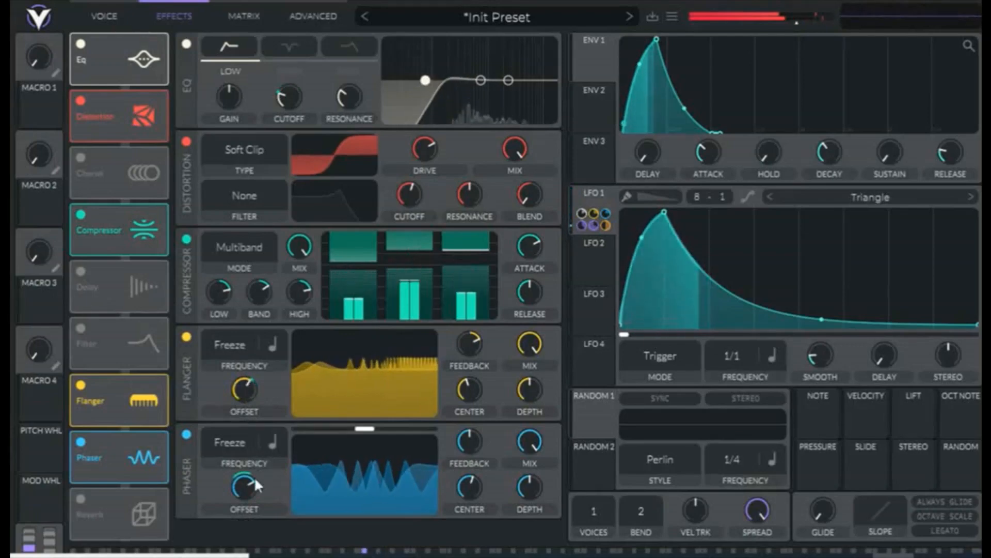
pyautogui.moveTo(254, 478); pyautogui.dragTo(245, 524)
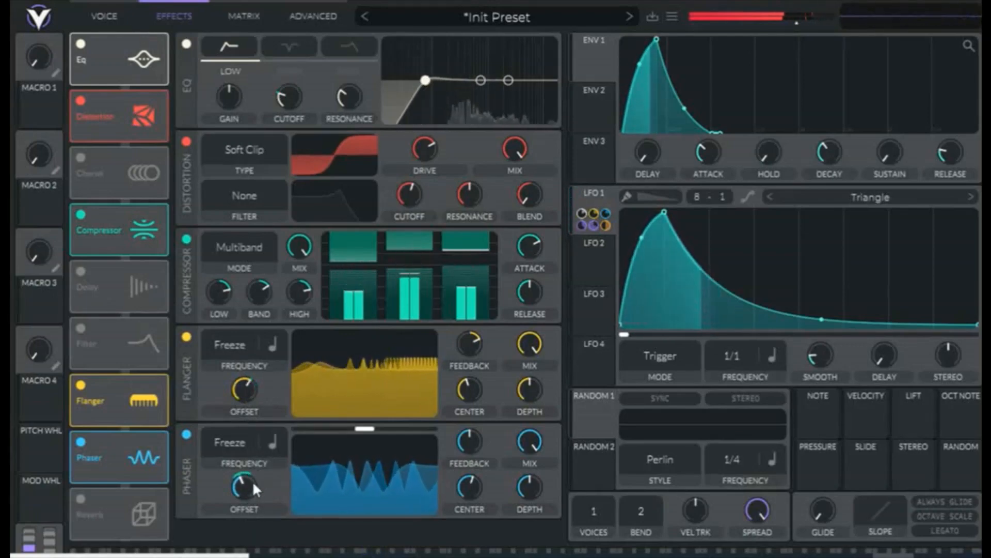